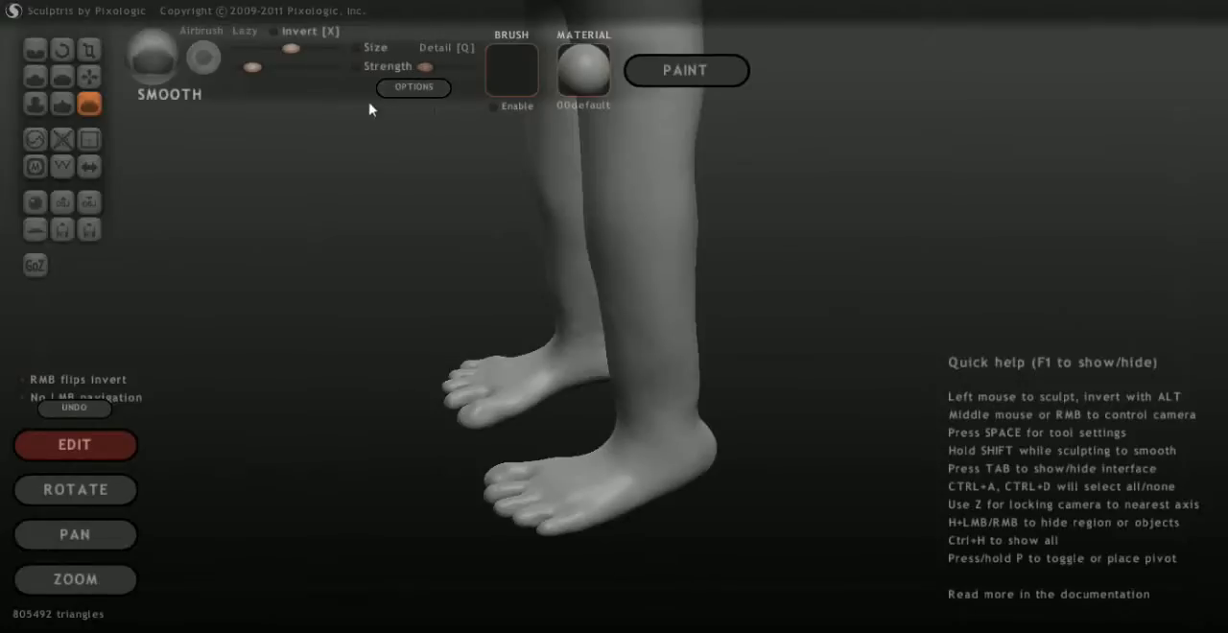
Turn on symmetry for the leg sculpt so both legs and feet are edited together
mouse_move(343, 471)
left_mouse_down()
mouse_move(500, 448)
mouse_move(579, 486)
mouse_move(574, 472)
left_mouse_up()
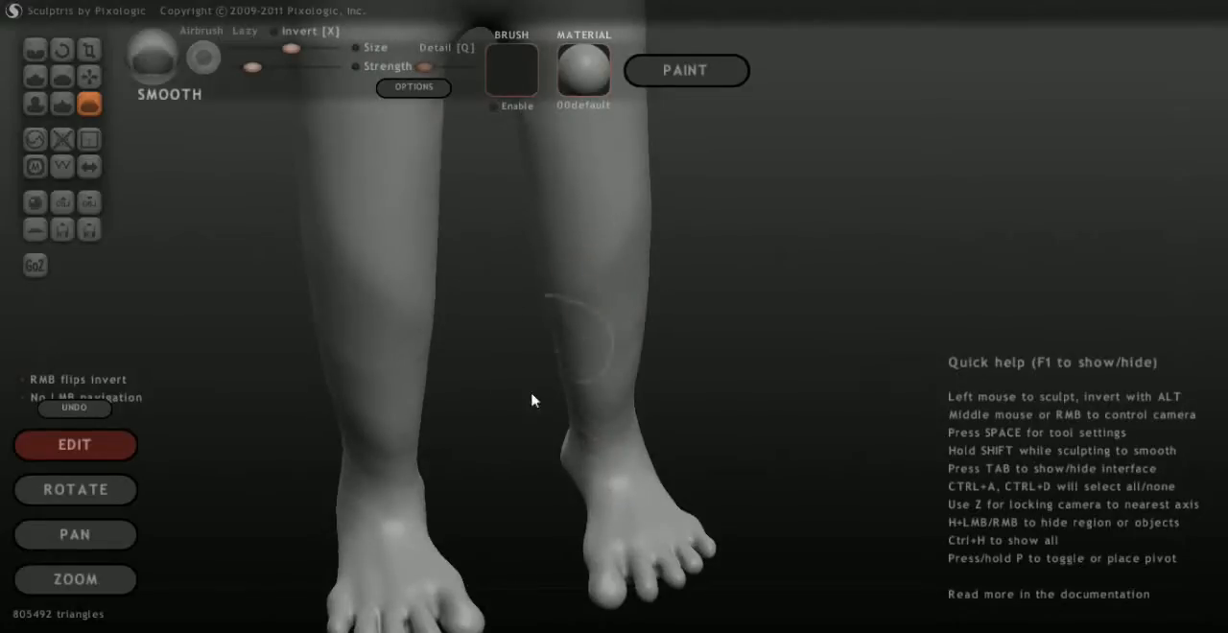
left_click_drag(748, 358, 416, 301)
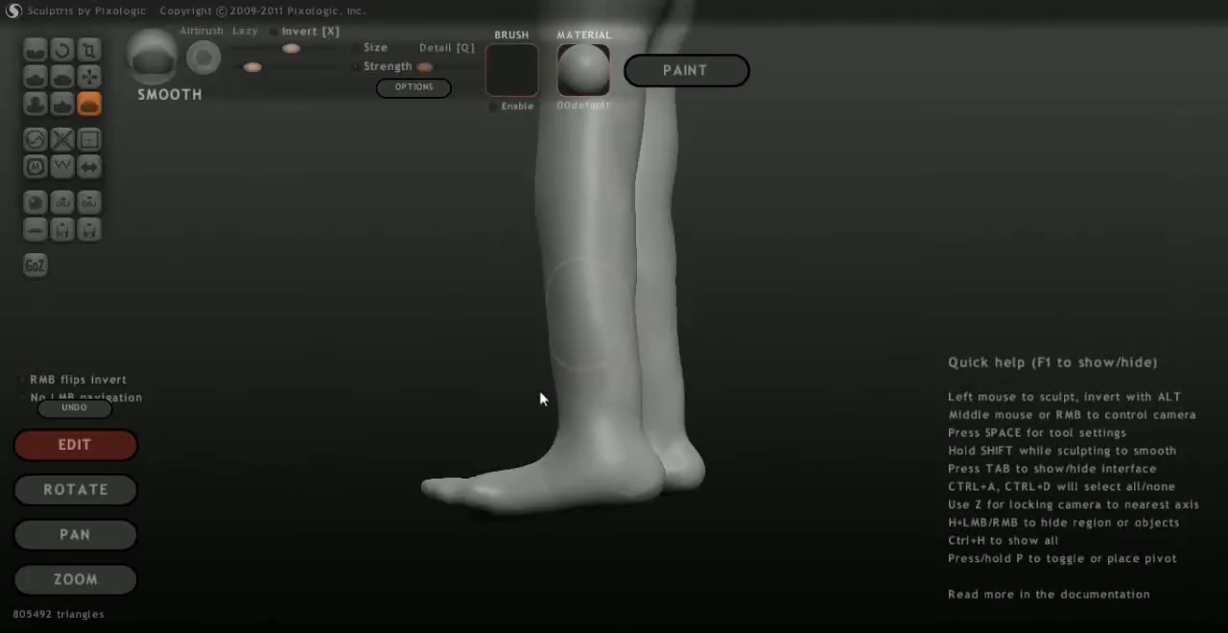
mouse_move(373, 374)
left_mouse_down()
mouse_move(499, 343)
mouse_move(707, 512)
mouse_move(741, 474)
mouse_move(575, 417)
mouse_move(567, 430)
left_mouse_up()
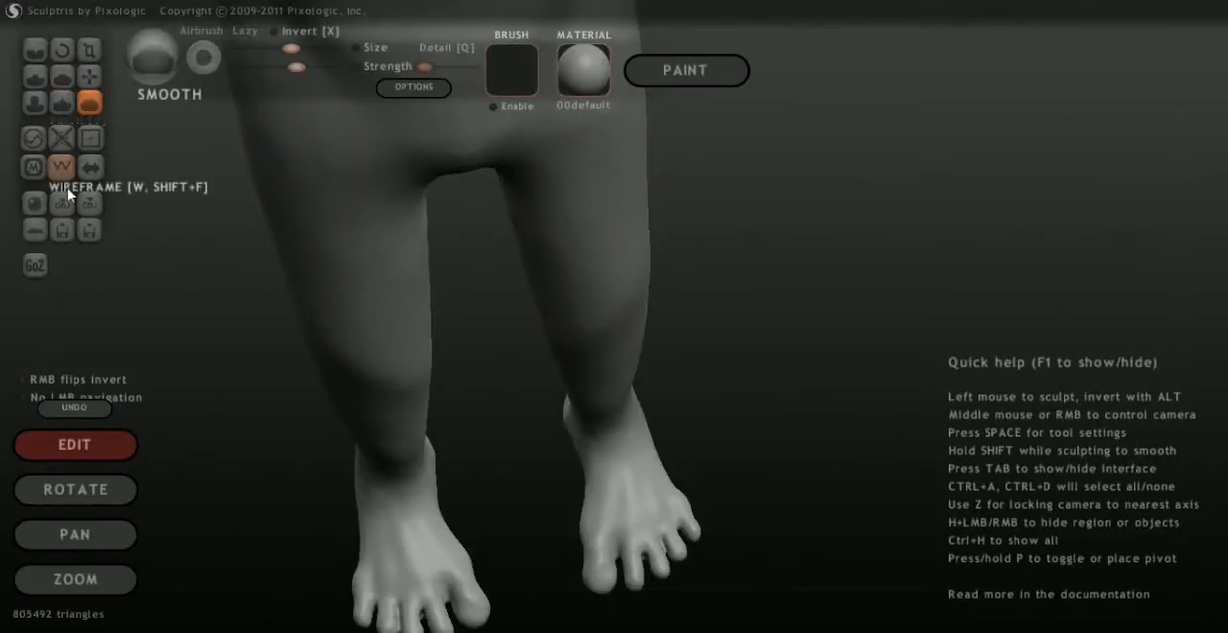
left_click(89, 167)
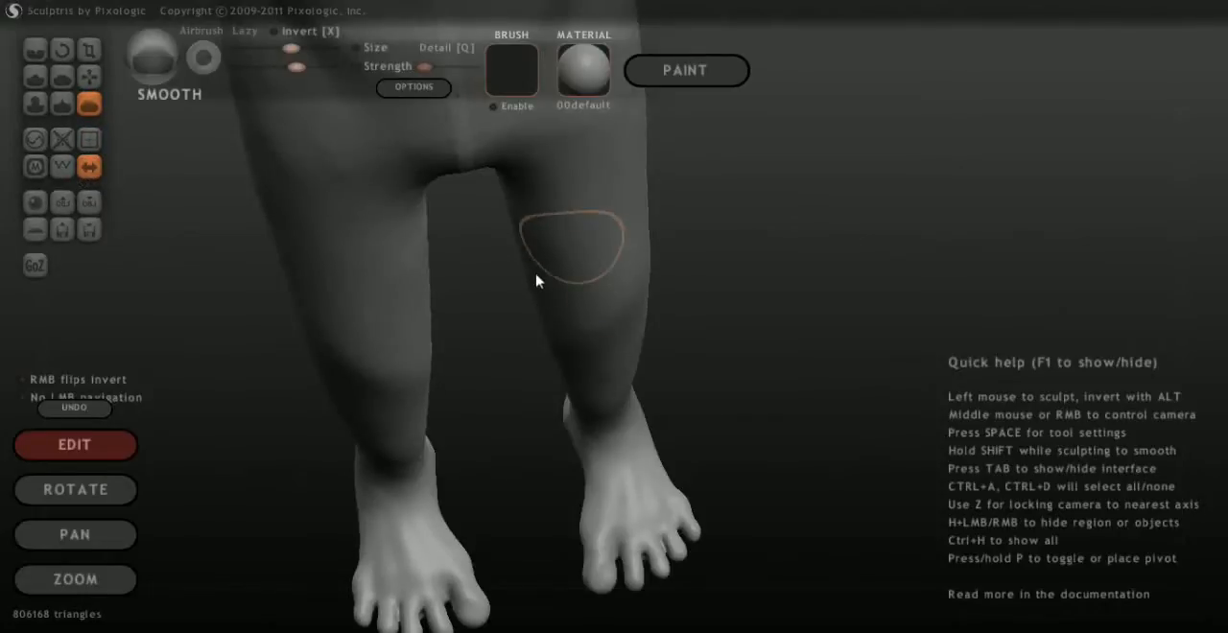
Smooth the top of the foot around the bases of the toes and the gaps between them
middle_click_drag(758, 477, 727, 414)
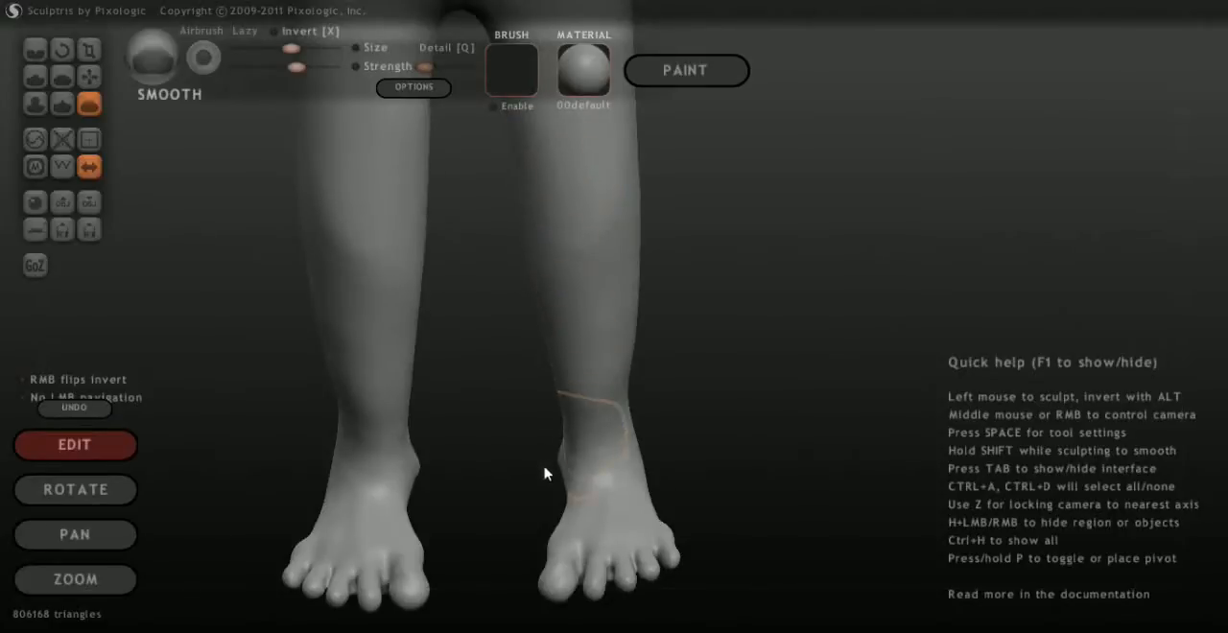
middle_click_drag(731, 570, 636, 389)
scroll(836, 348, "up", 8)
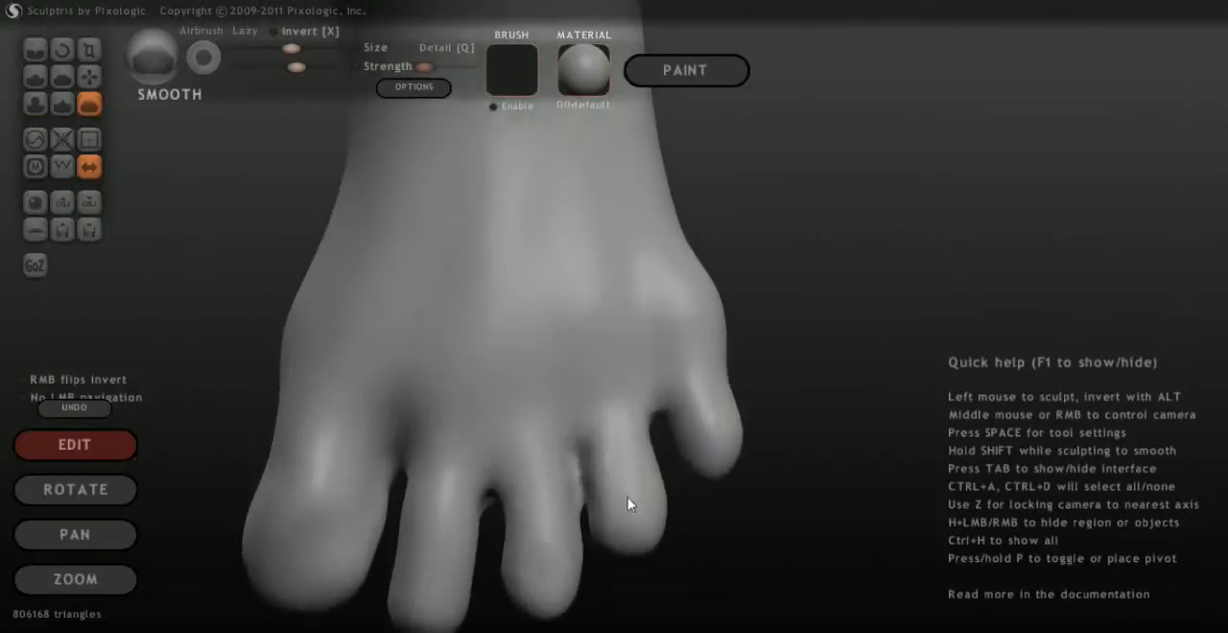
middle_click_drag(627, 497, 571, 378)
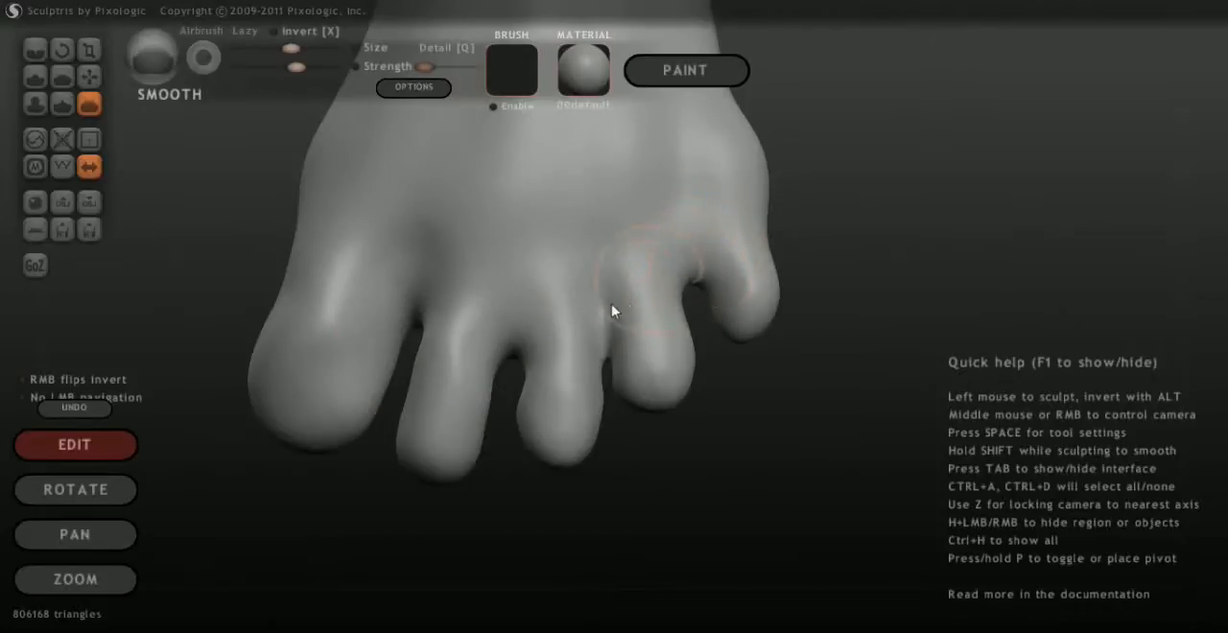
Smooth the underside of the toes and the big toe with the Smooth brush, working around the foot
mouse_move(747, 377)
left_mouse_down()
mouse_move(669, 296)
mouse_move(595, 411)
mouse_move(576, 359)
mouse_move(574, 195)
mouse_move(625, 115)
left_mouse_up()
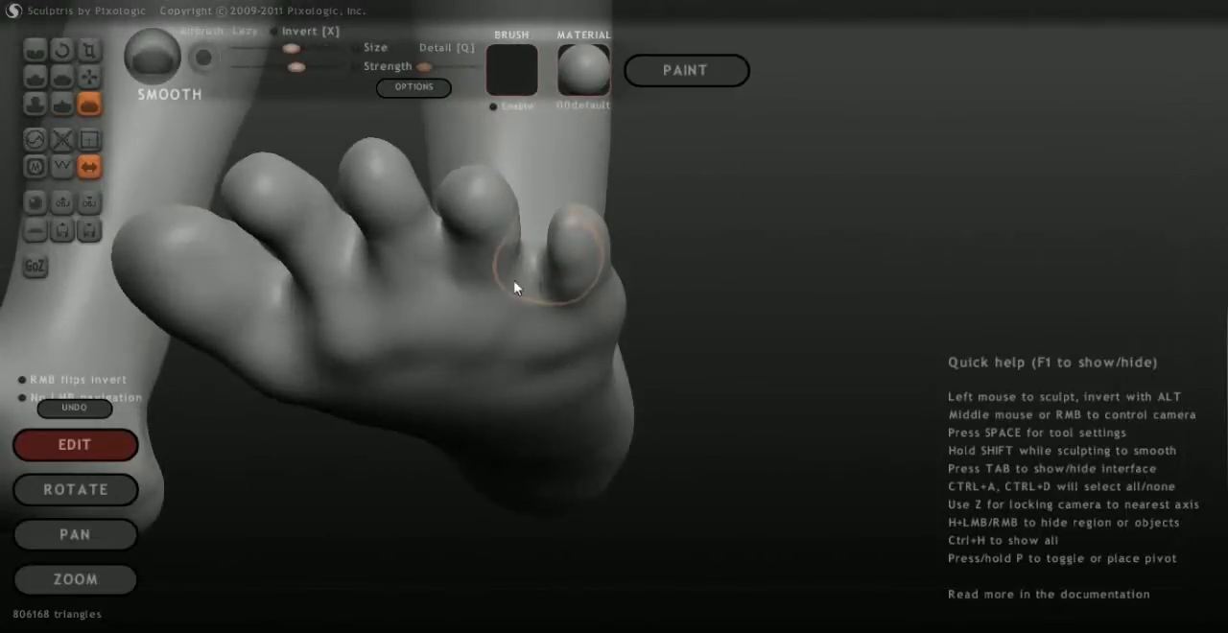
left_click_drag(686, 373, 823, 332)
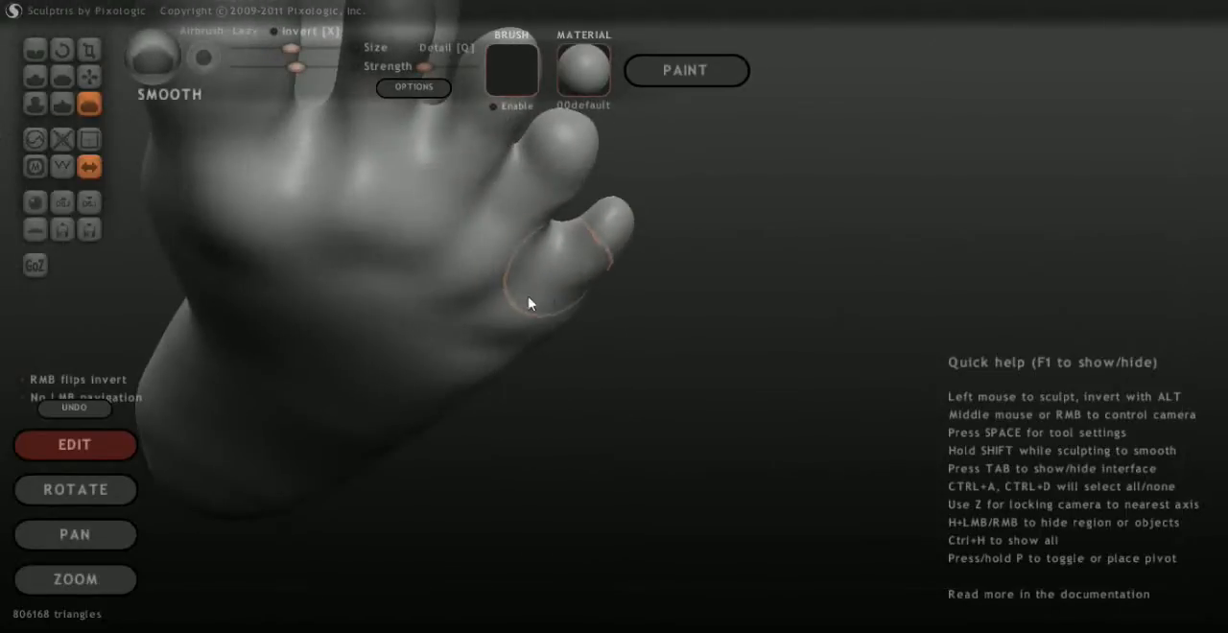
mouse_move(672, 236)
left_mouse_down()
mouse_move(689, 230)
mouse_move(790, 400)
mouse_move(707, 356)
left_mouse_up()
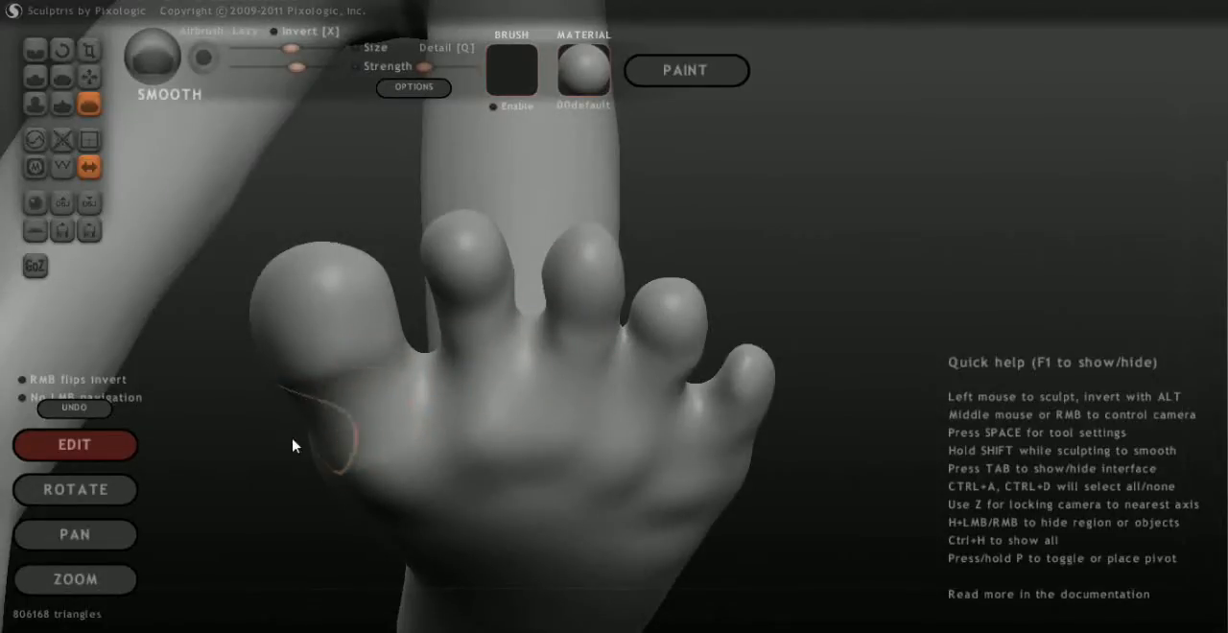
mouse_move(234, 403)
left_mouse_down()
mouse_move(260, 528)
mouse_move(326, 454)
mouse_move(330, 412)
left_mouse_up()
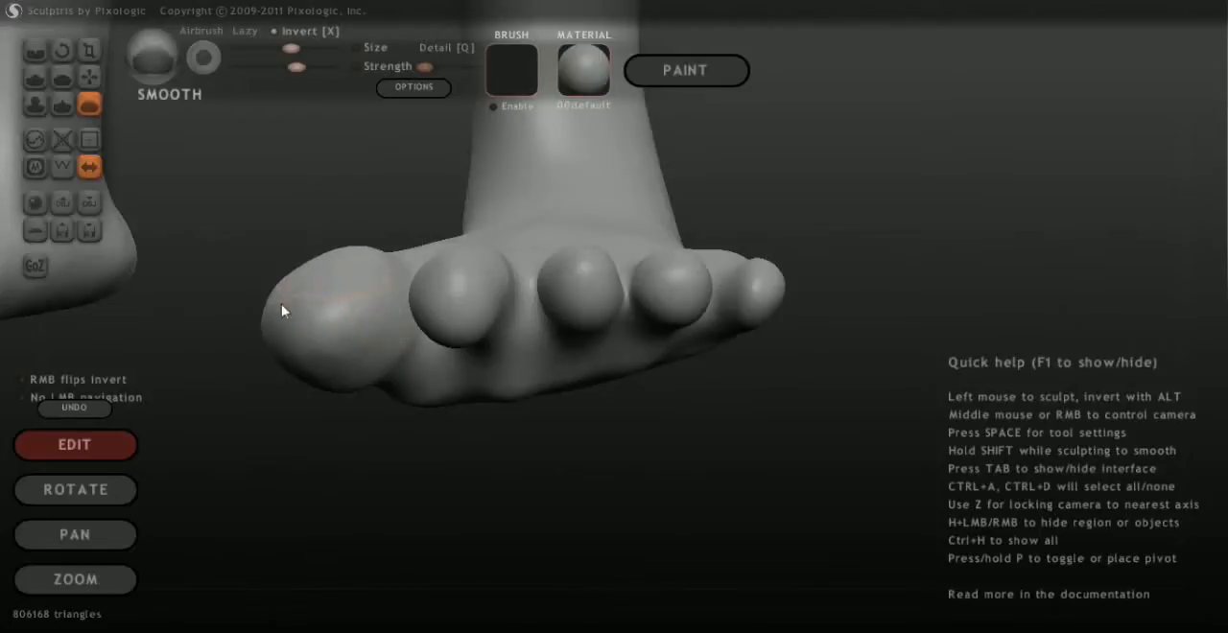
mouse_move(244, 239)
left_mouse_down()
mouse_move(349, 312)
mouse_move(476, 444)
left_mouse_up()
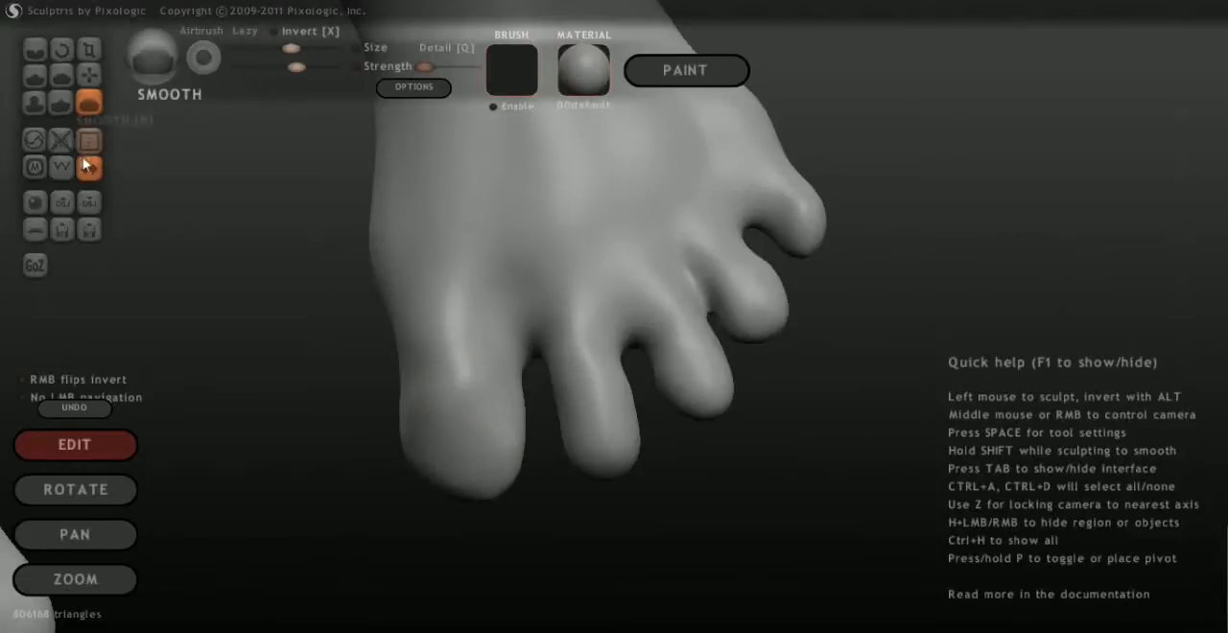
Shape the top of the big toe and the area behind its base with the Draw brush
left_click(35, 49)
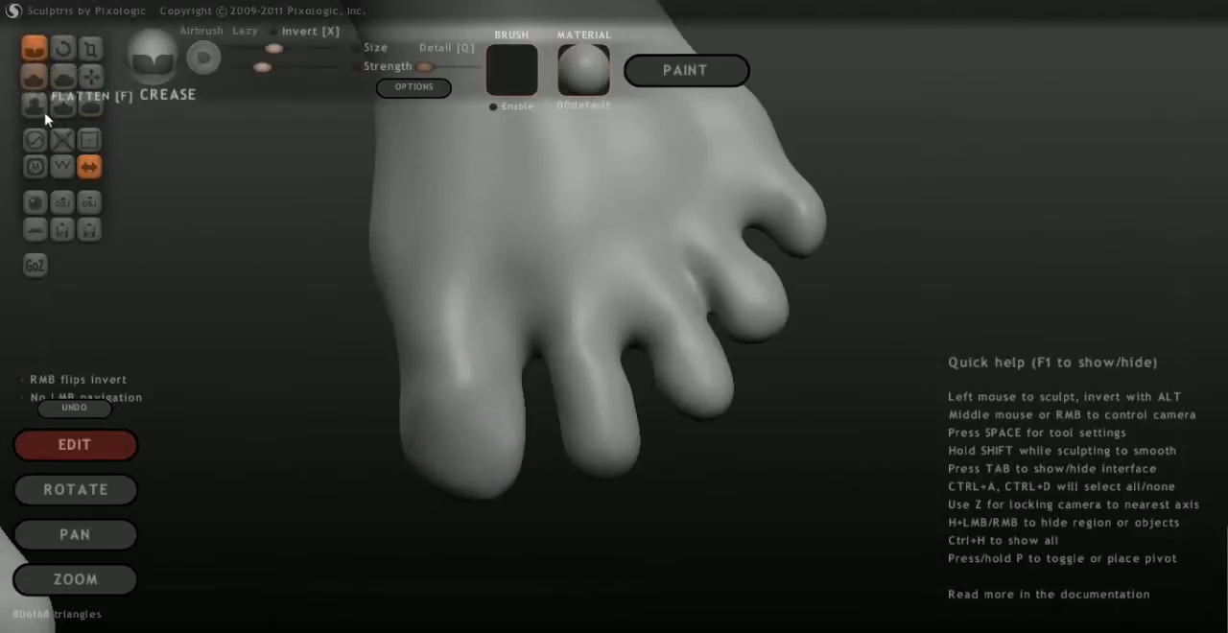
left_click(35, 76)
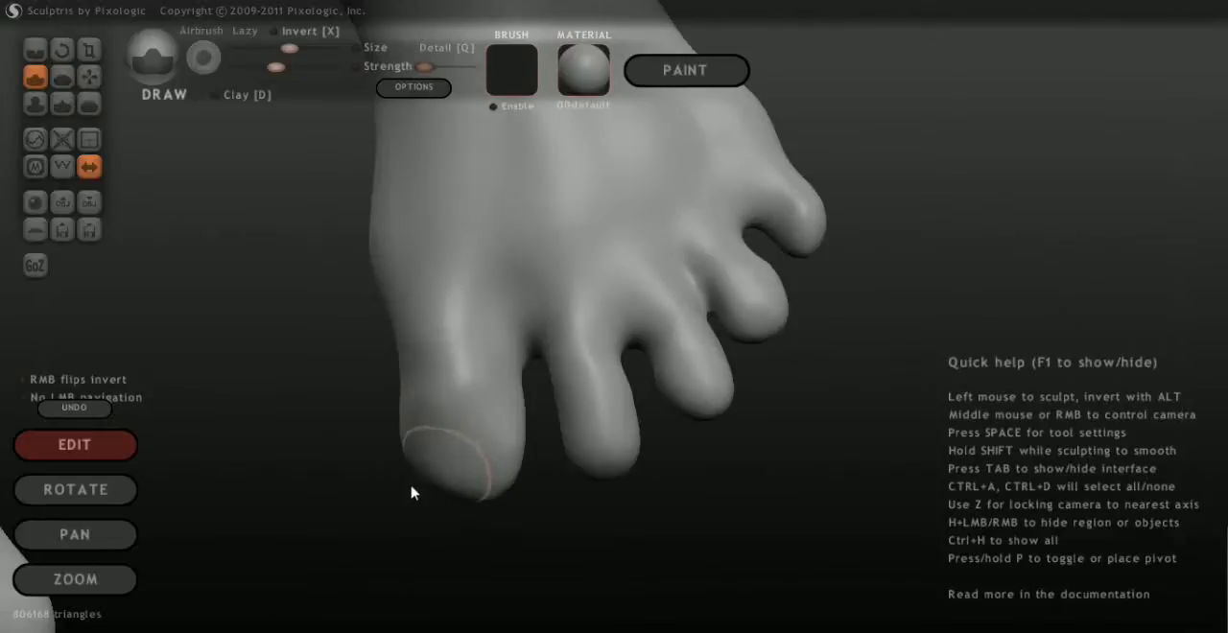
left_click_drag(331, 528, 545, 541)
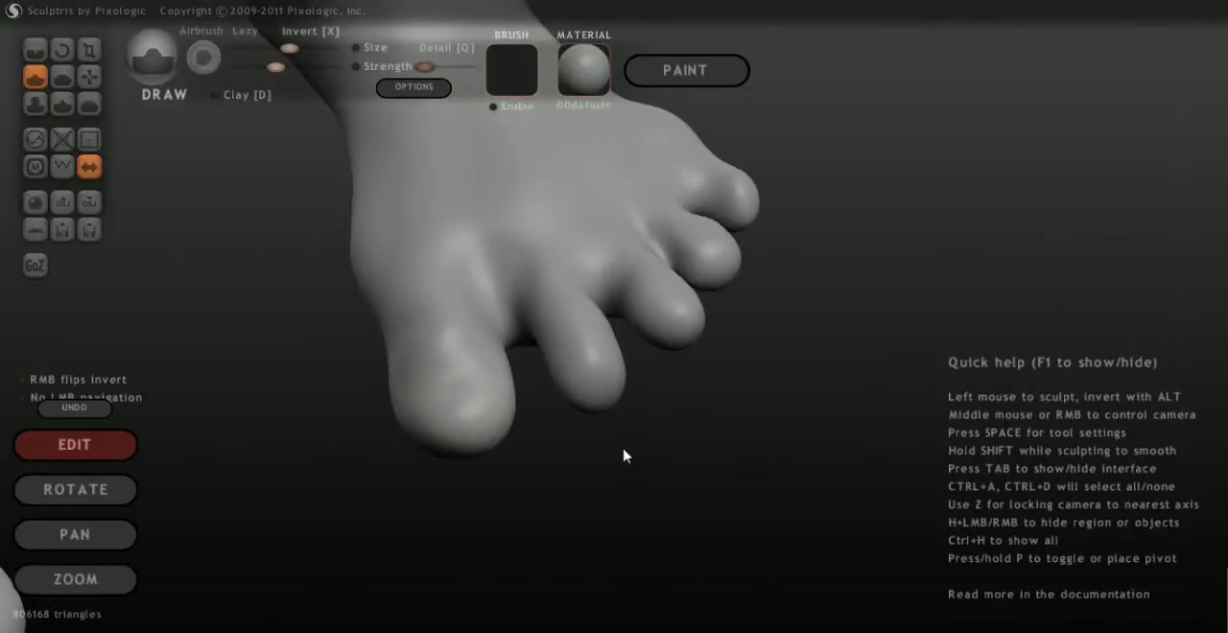
left_click_drag(474, 307, 475, 356)
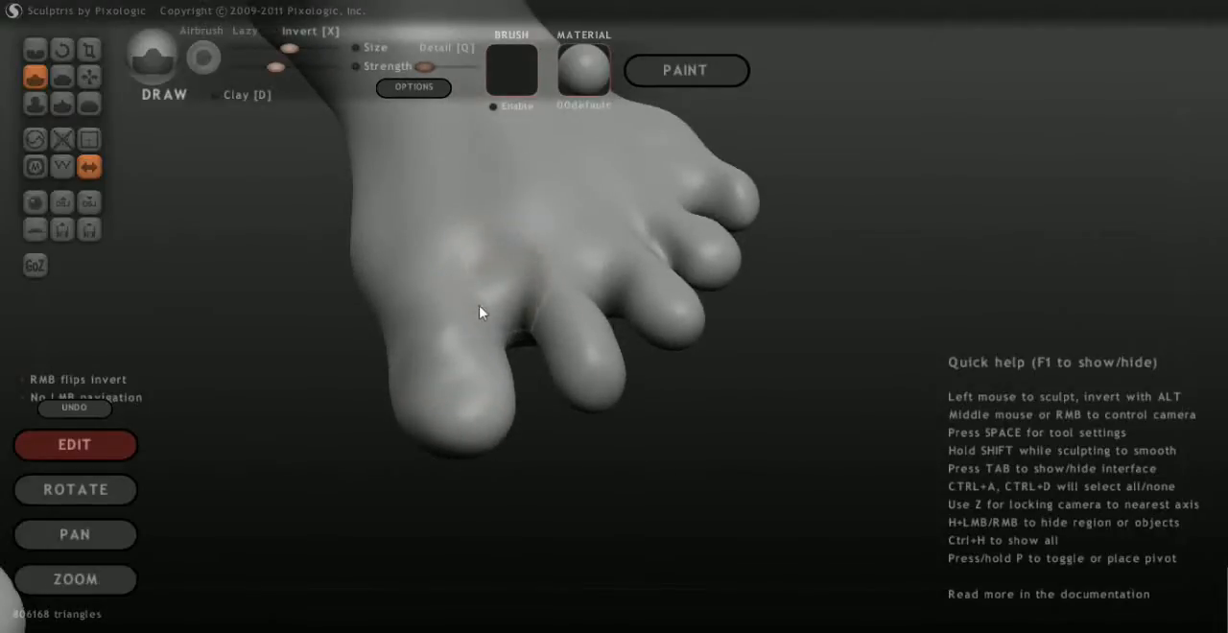
left_click_drag(673, 423, 625, 423)
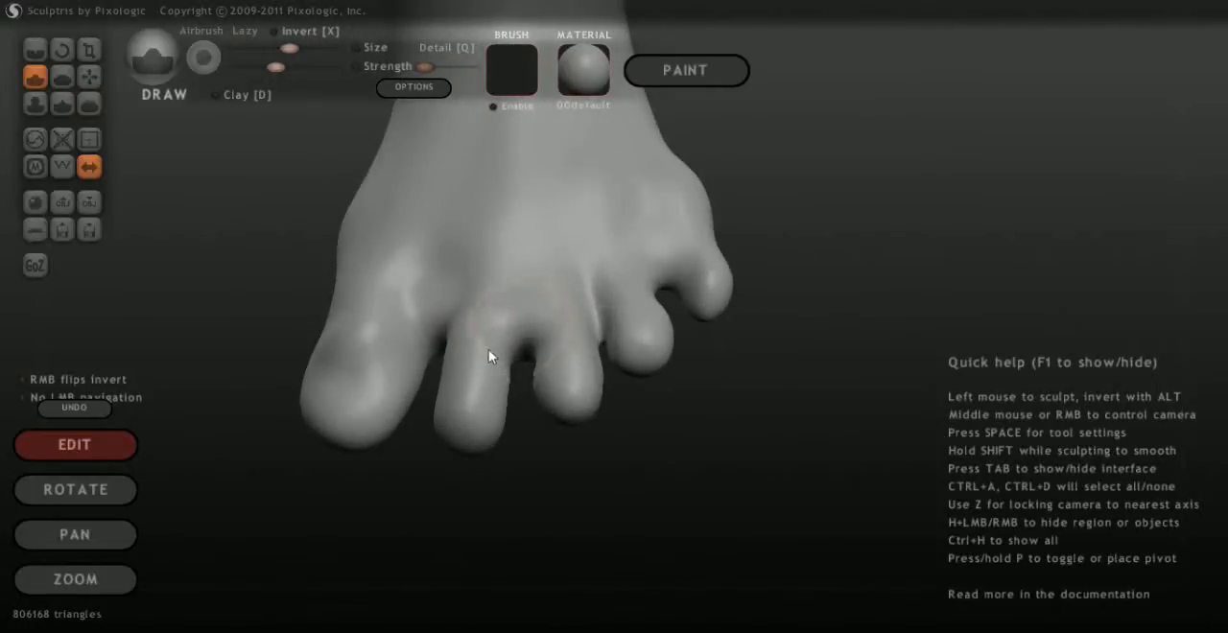
Build up the web between the third and fourth toes with the Draw brush at reduced strength, undoing the first attempt
left_click_drag(734, 372, 649, 464)
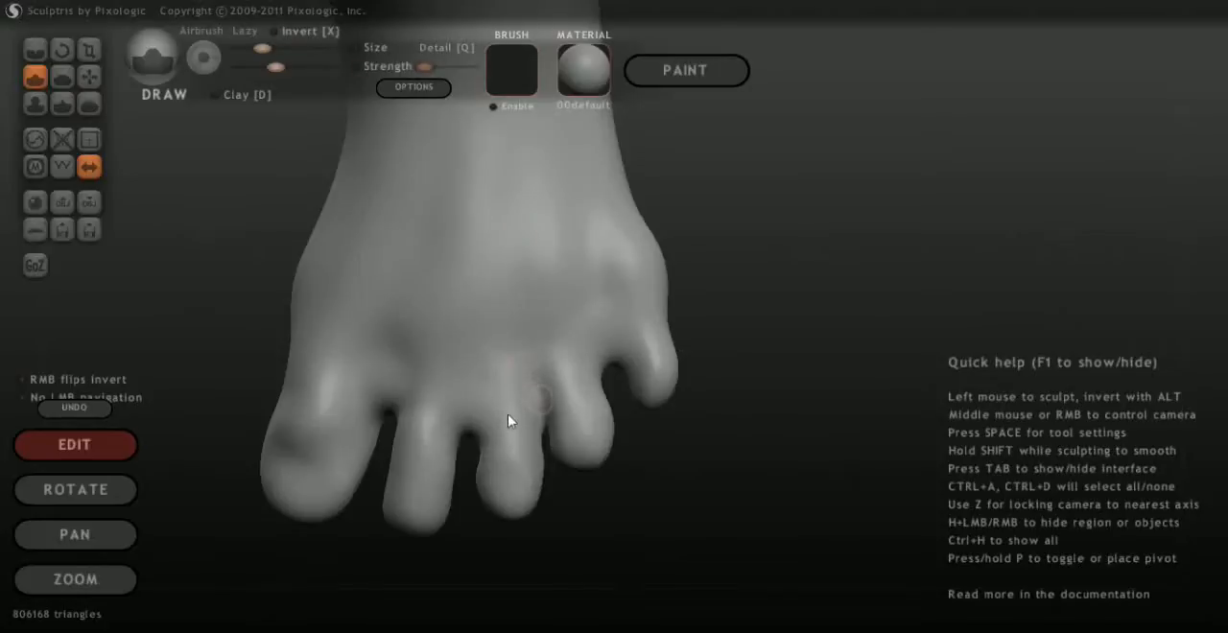
middle_click_drag(521, 421, 515, 425)
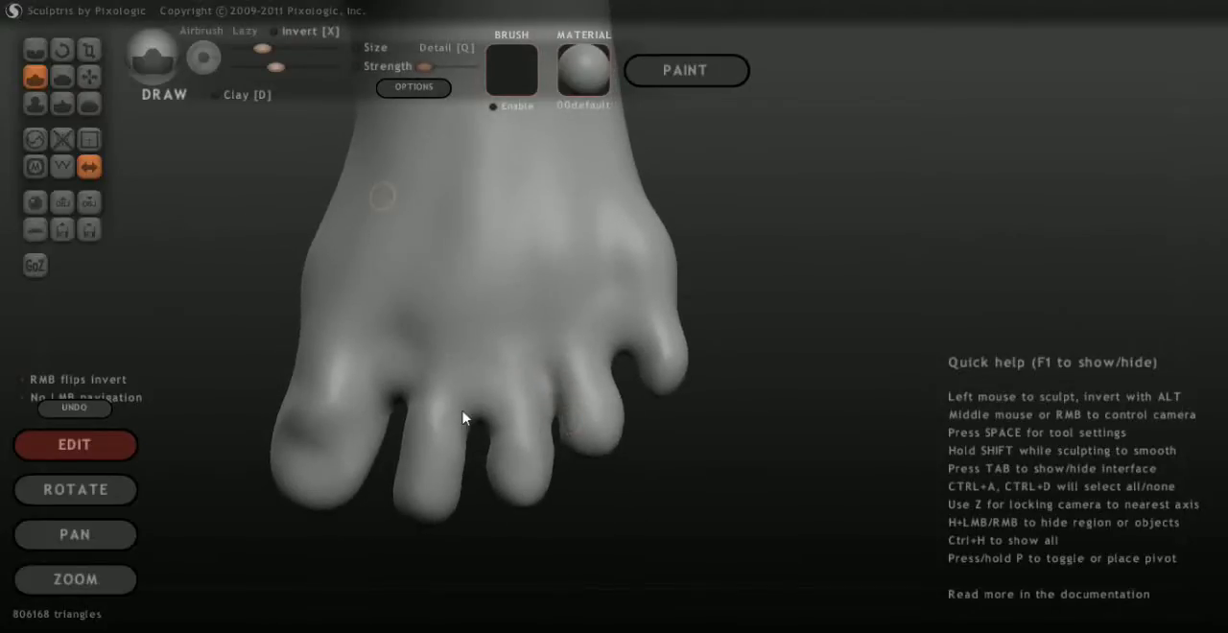
middle_click_drag(509, 422, 561, 451)
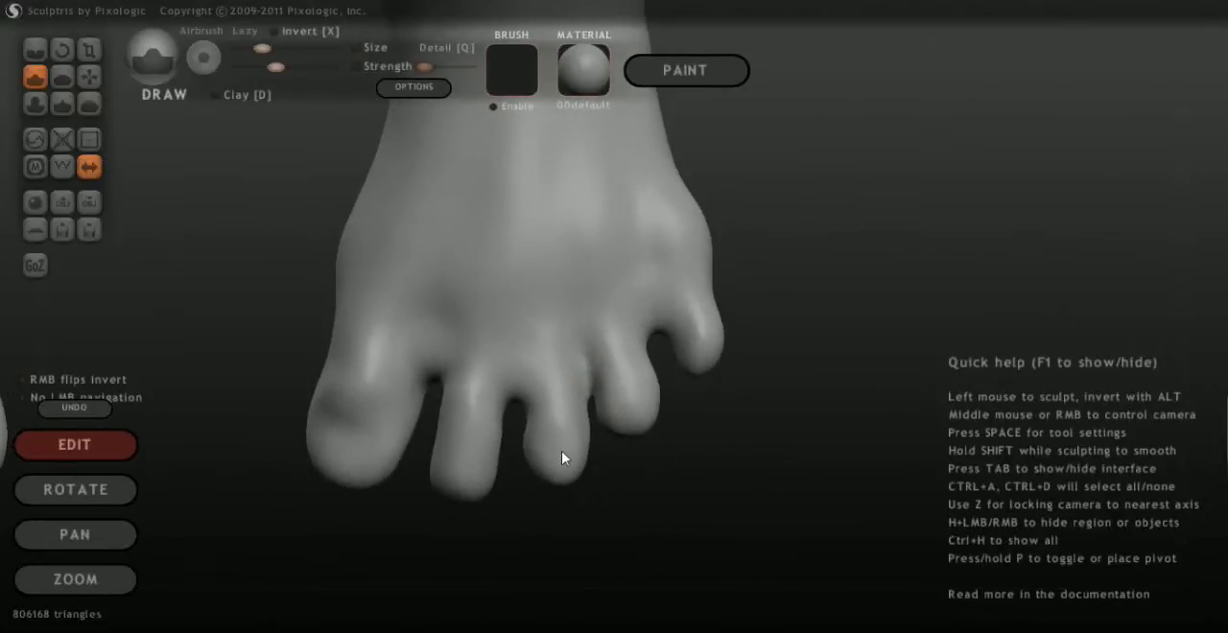
scroll(574, 453, "down", 2)
scroll(438, 532, "up", 7)
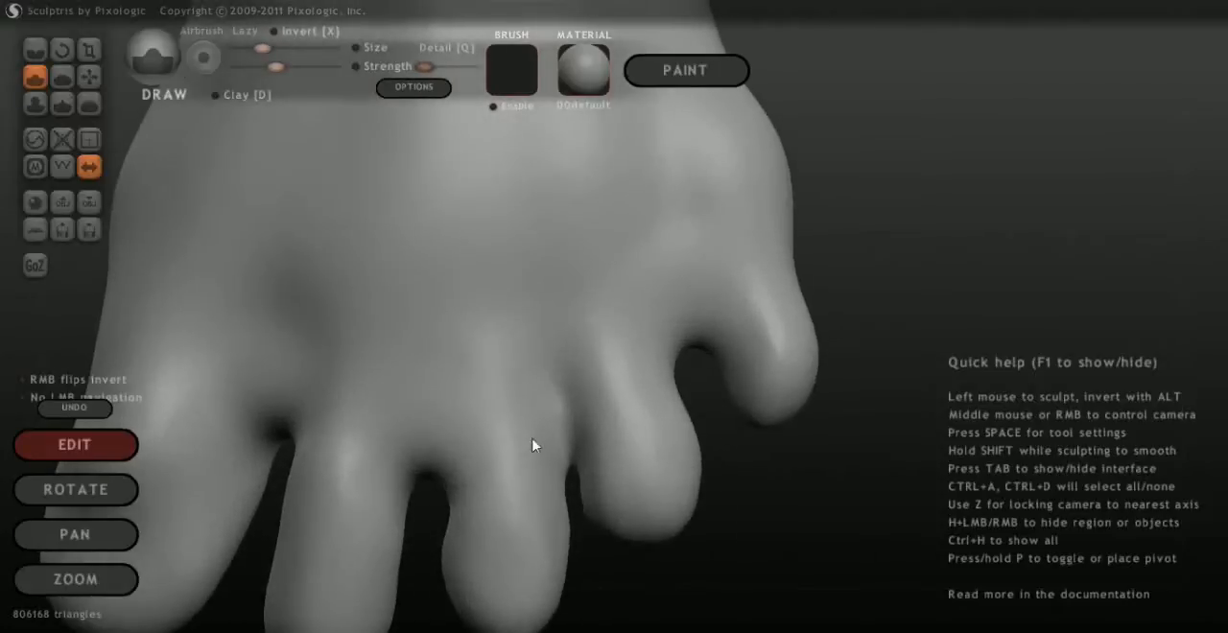
scroll(624, 420, "up", 1)
scroll(624, 421, "up", 1)
middle_click_drag(702, 491, 708, 373)
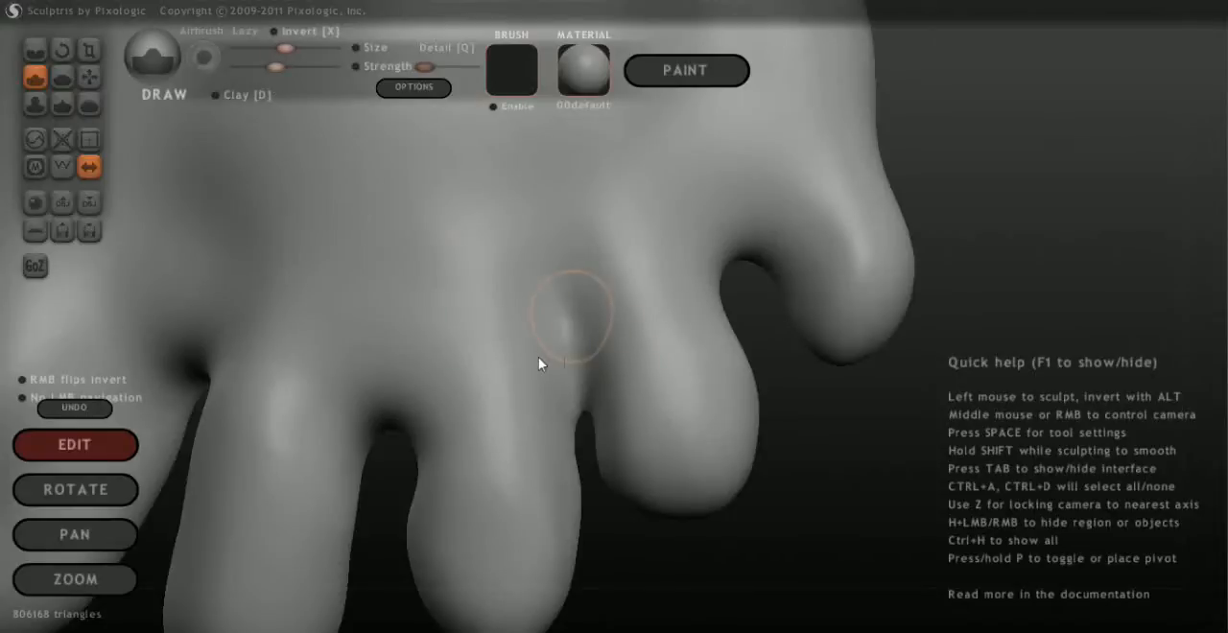
left_click_drag(539, 357, 539, 405)
key("ctrl+z")
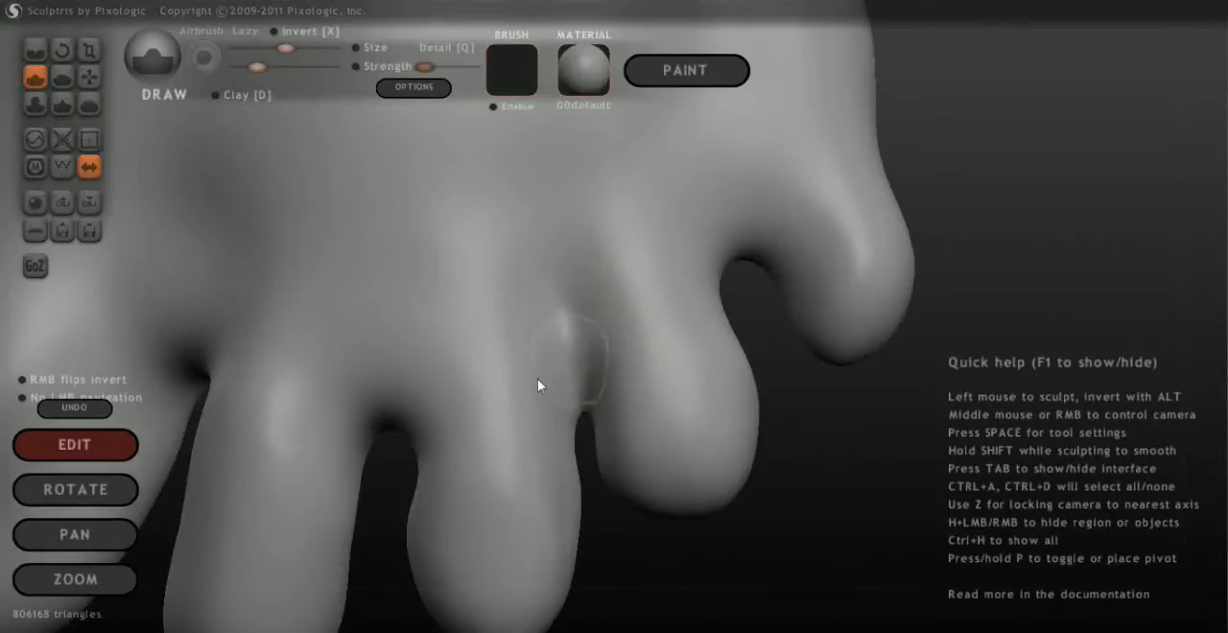
mouse_move(537, 385)
left_mouse_down()
mouse_move(527, 268)
mouse_move(521, 368)
mouse_move(518, 291)
mouse_move(545, 393)
mouse_move(562, 403)
mouse_move(568, 305)
left_mouse_up()
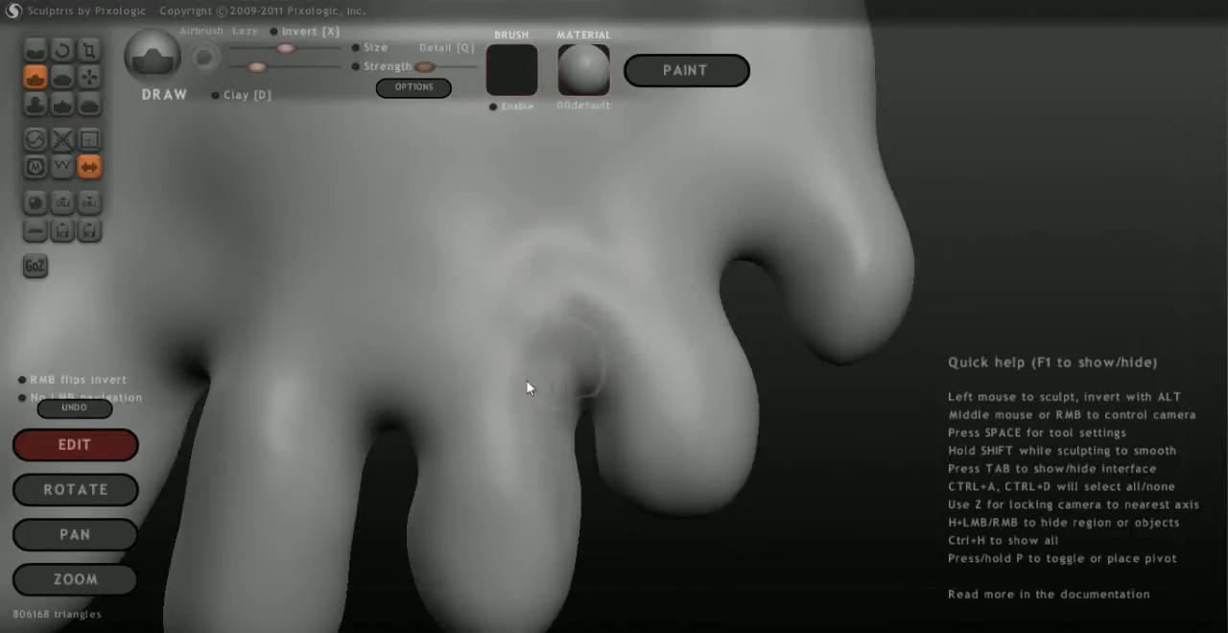
mouse_move(536, 402)
left_mouse_down()
mouse_move(541, 430)
mouse_move(550, 408)
mouse_move(571, 413)
mouse_move(498, 415)
left_mouse_up()
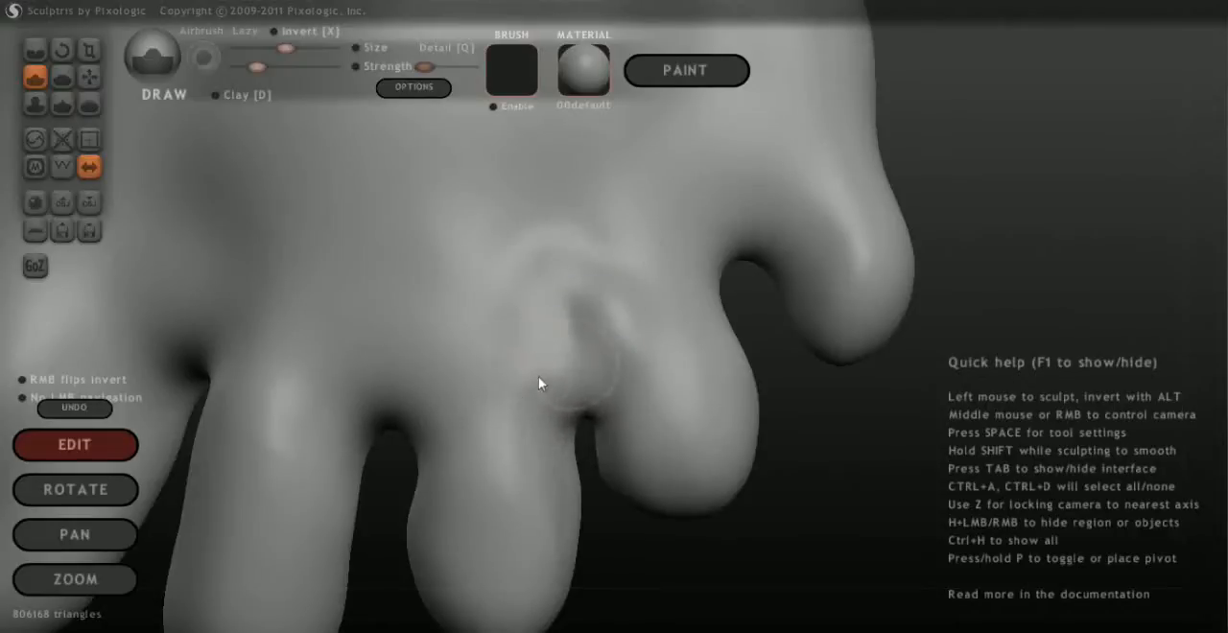
Smooth the built-up web between the third and fourth toes with the Smooth brush
key("s")
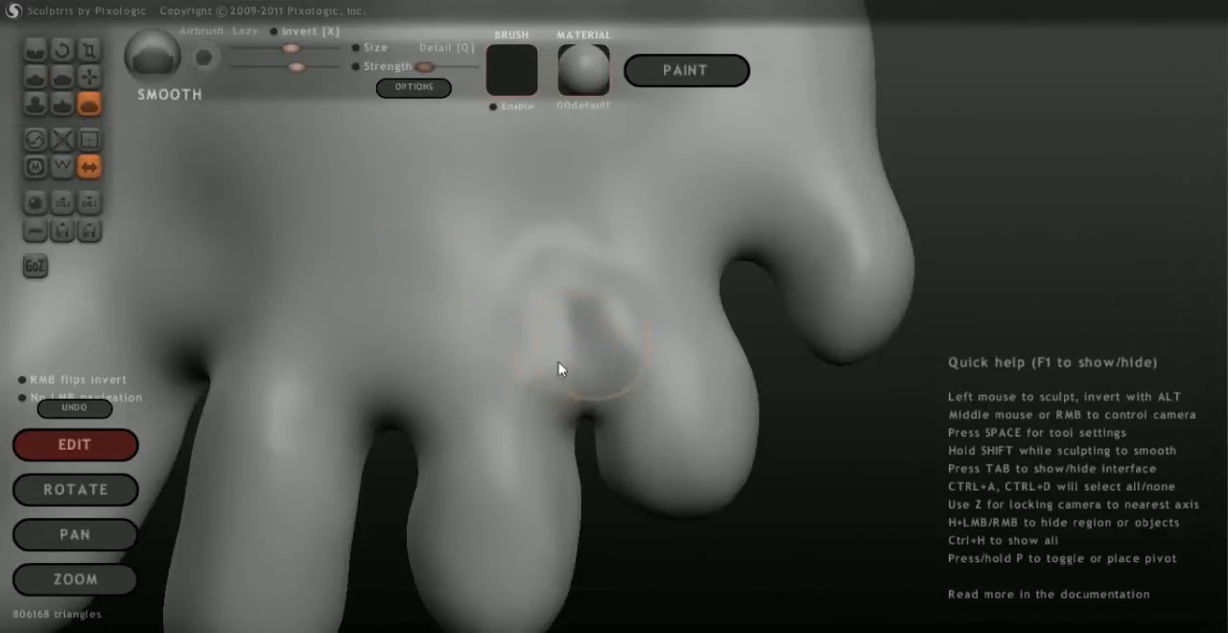
left_click_drag(562, 370, 487, 368)
mouse_move(532, 408)
left_mouse_down()
mouse_move(548, 425)
mouse_move(519, 368)
left_mouse_up()
left_click_drag(791, 461, 729, 381)
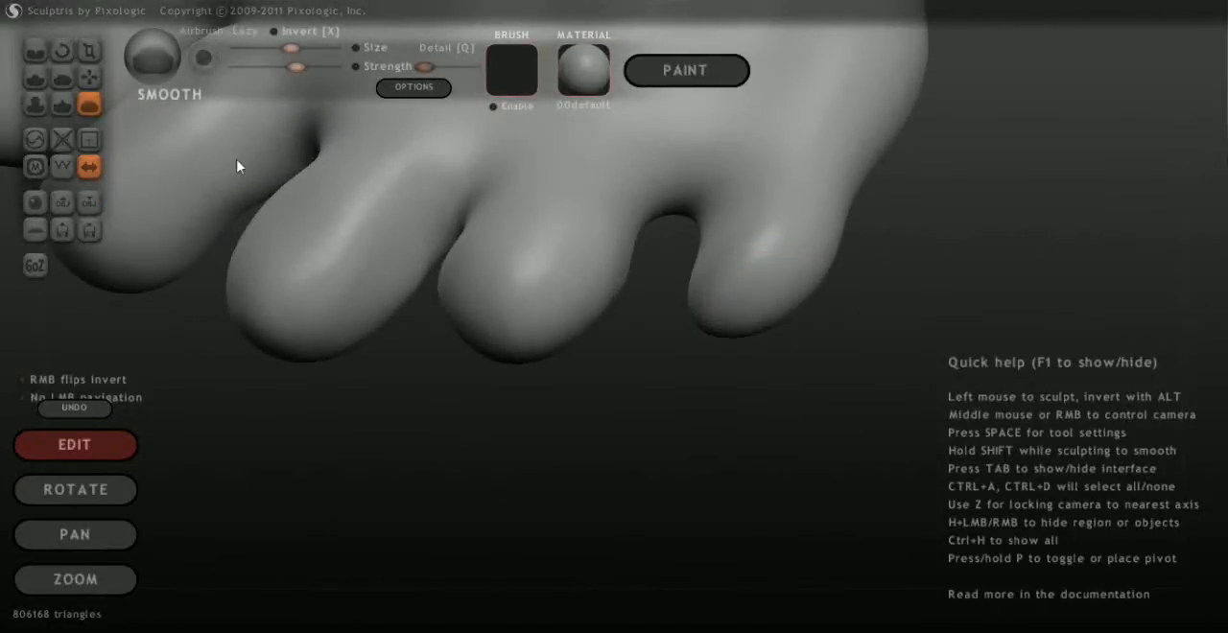
Thicken and round out the little toe with the Draw brush, working from above, in front and below
left_click(37, 81)
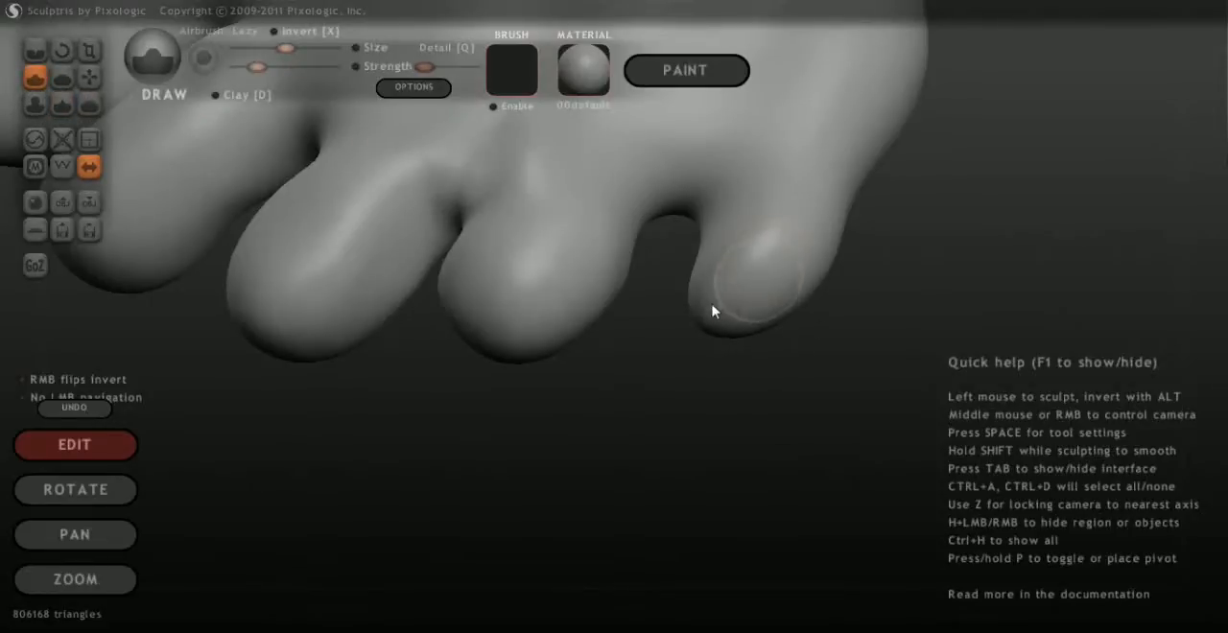
left_click_drag(680, 349, 734, 281)
mouse_move(763, 343)
left_mouse_down()
mouse_move(740, 321)
mouse_move(755, 315)
left_mouse_up()
middle_click_drag(818, 430, 680, 295)
left_click_drag(679, 288, 727, 259)
middle_click_drag(872, 270, 773, 296)
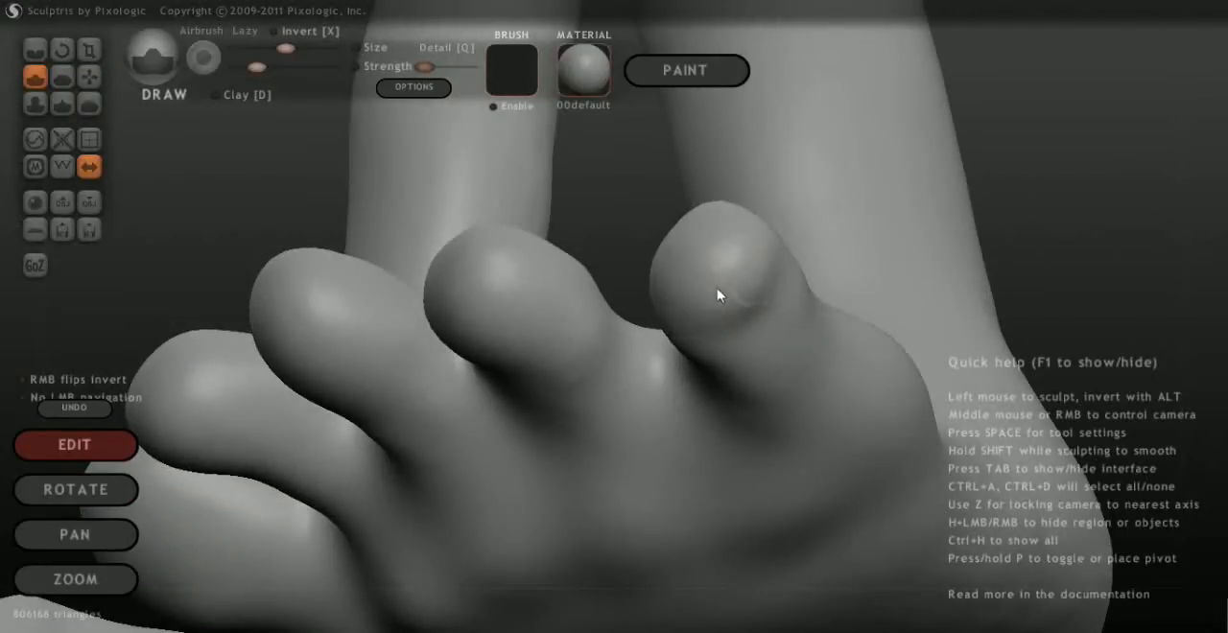
middle_click_drag(841, 373, 1055, 428)
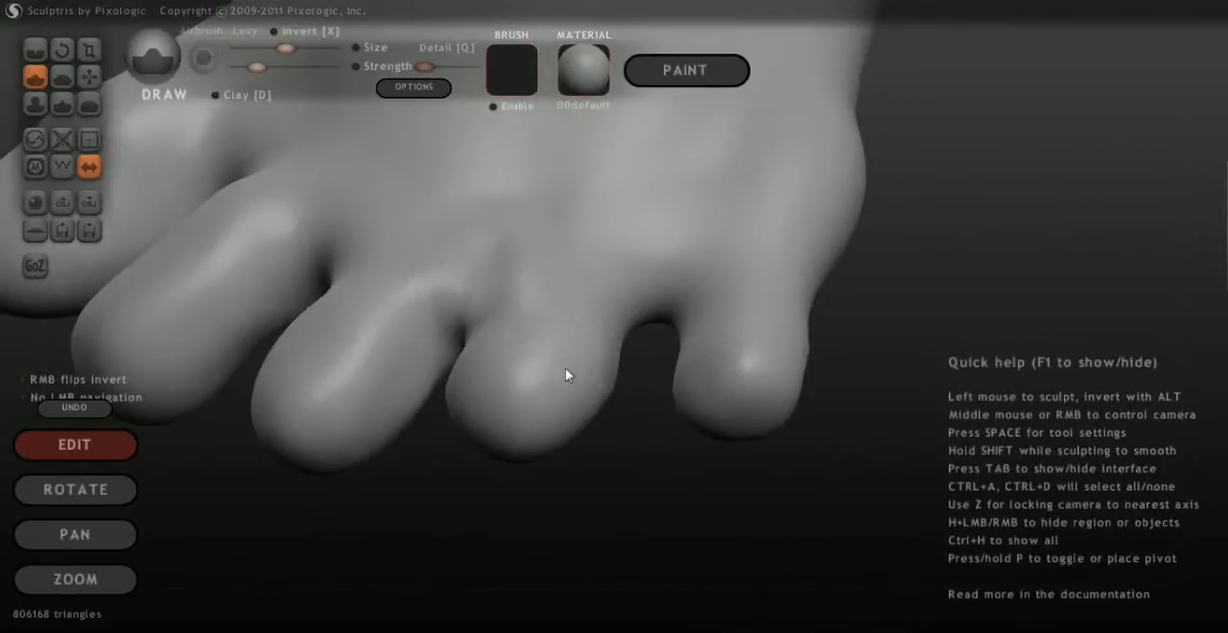
Smooth the thickened little toe with a larger, weaker Smooth brush
left_click(89, 103)
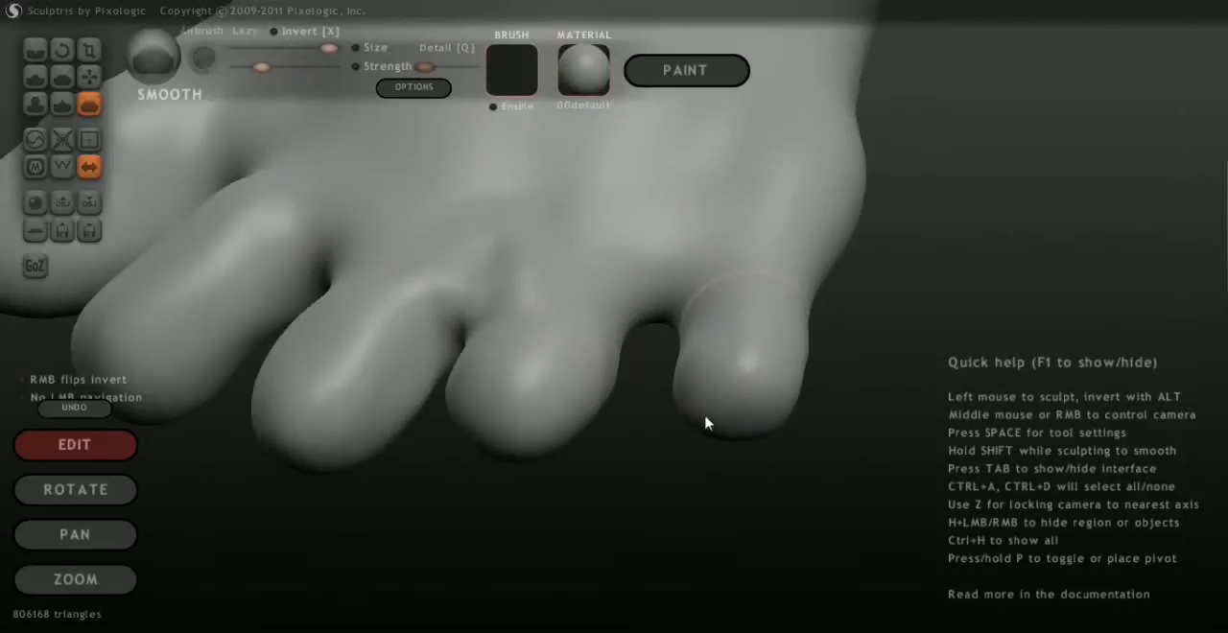
left_click_drag(764, 523, 513, 343)
left_click_drag(380, 349, 858, 195)
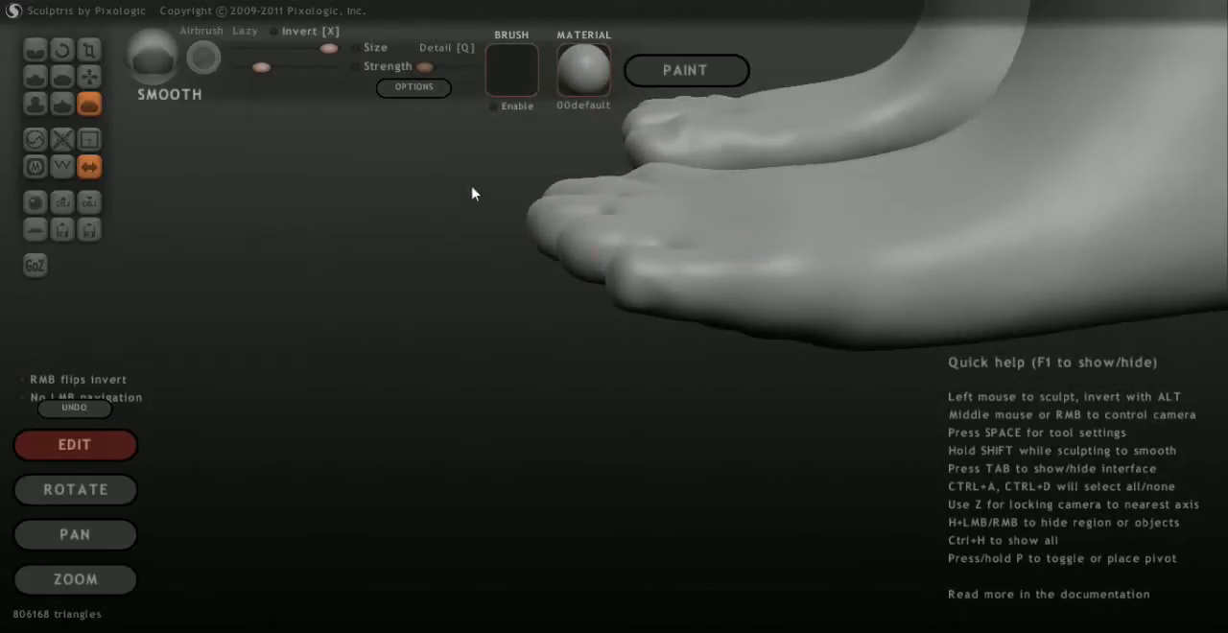
Reduce the Smooth brush size and smooth the bumps at the base of the third and fourth toes
left_click_drag(473, 194, 654, 414)
middle_click_drag(547, 405, 416, 508)
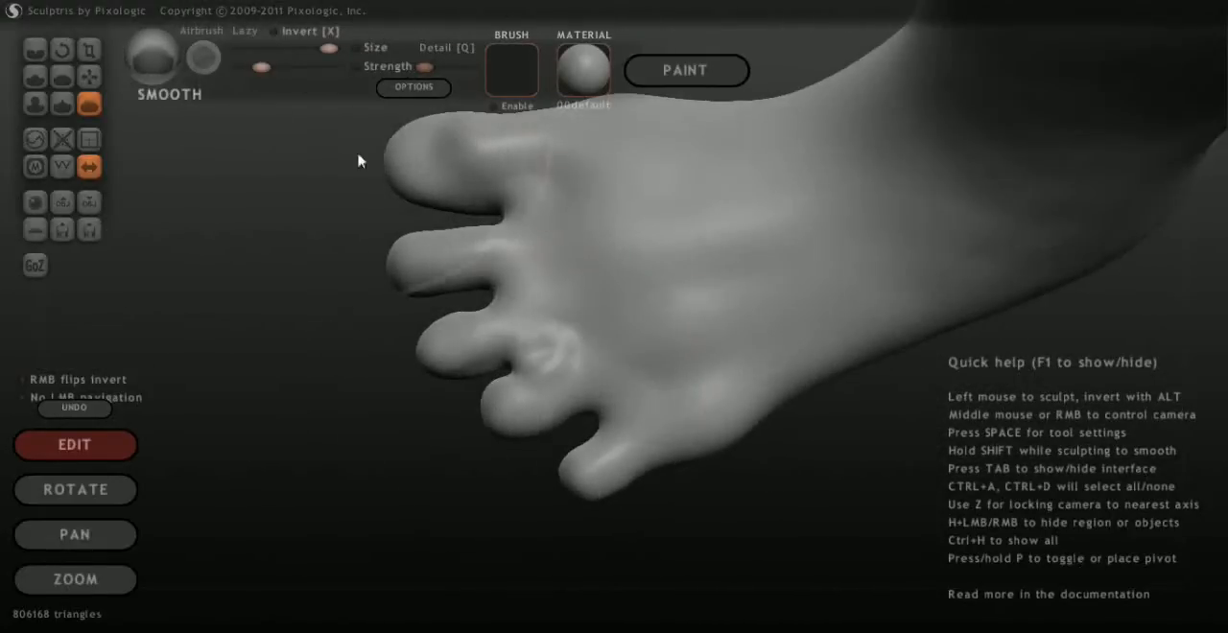
left_click(292, 49)
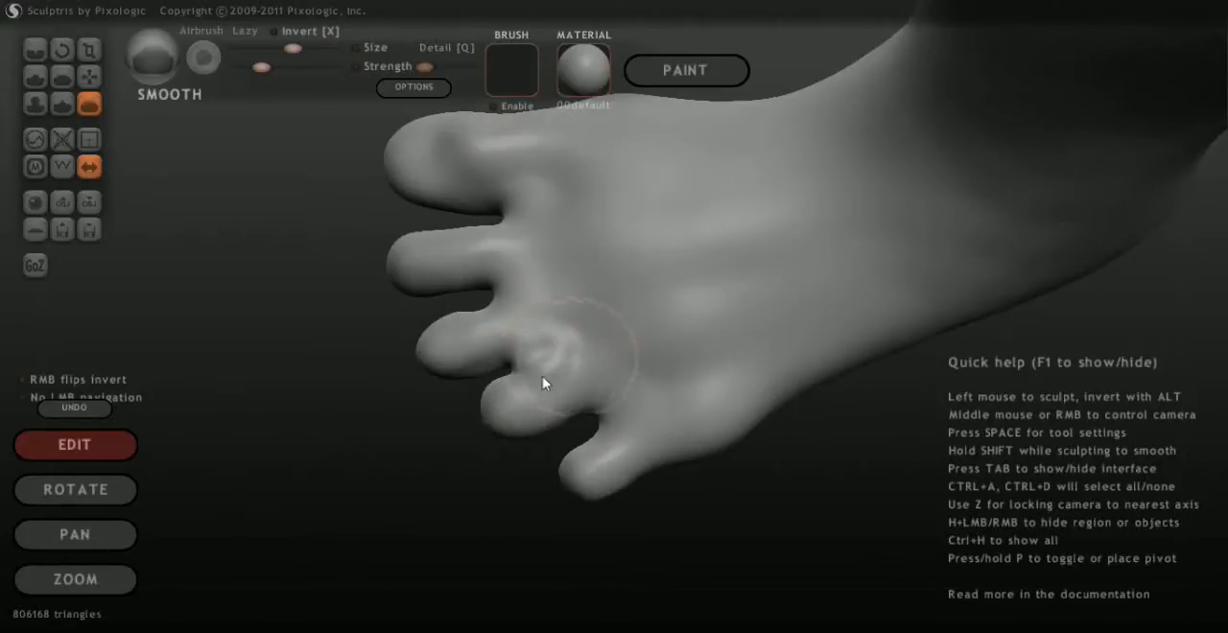
mouse_move(515, 378)
middle_mouse_down()
mouse_move(403, 488)
mouse_move(440, 431)
mouse_move(548, 365)
mouse_move(694, 408)
mouse_move(707, 438)
mouse_move(684, 456)
mouse_move(609, 307)
mouse_move(527, 239)
mouse_move(411, 240)
mouse_move(519, 262)
middle_mouse_up()
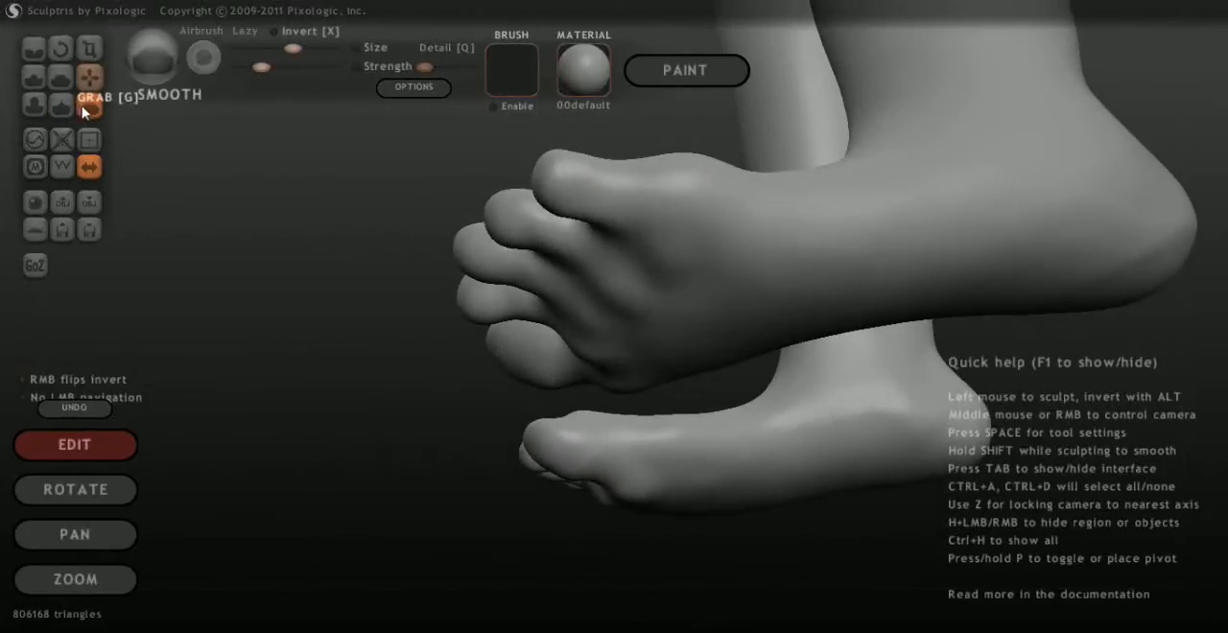
Lift the fourth toe slightly with the Grab brush from the low outer side of the foot
left_click(89, 76)
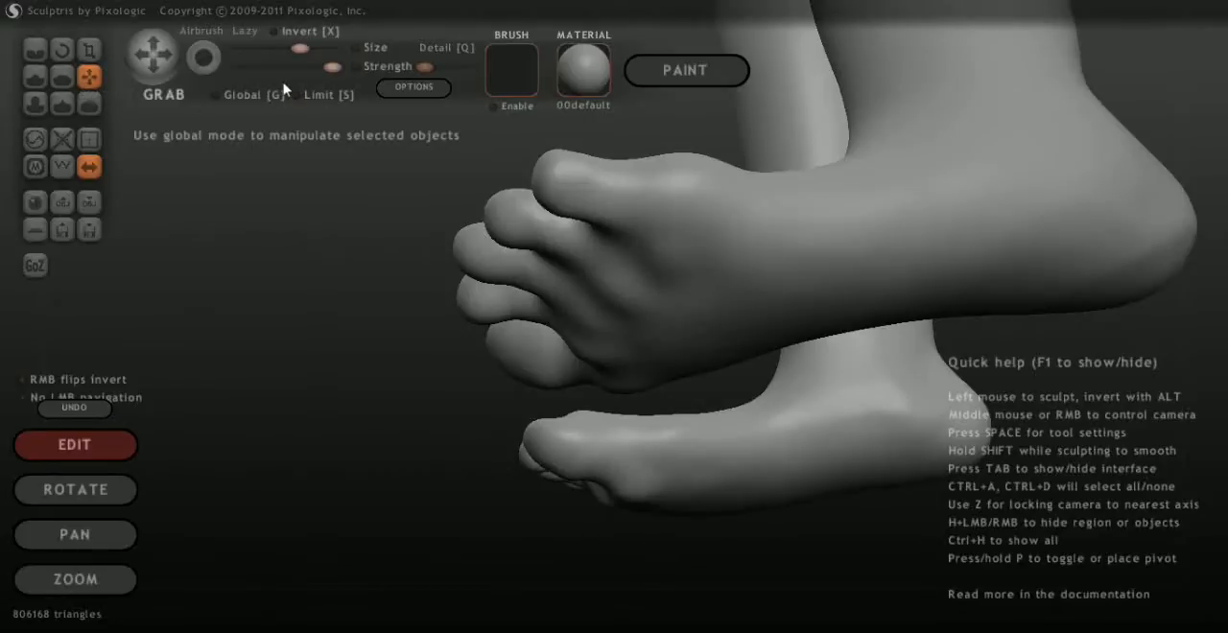
mouse_move(527, 213)
left_mouse_down()
mouse_move(487, 213)
mouse_move(505, 226)
mouse_move(527, 200)
left_mouse_up()
mouse_move(381, 232)
left_mouse_down()
mouse_move(413, 320)
mouse_move(458, 265)
mouse_move(461, 384)
mouse_move(592, 494)
mouse_move(601, 431)
left_mouse_up()
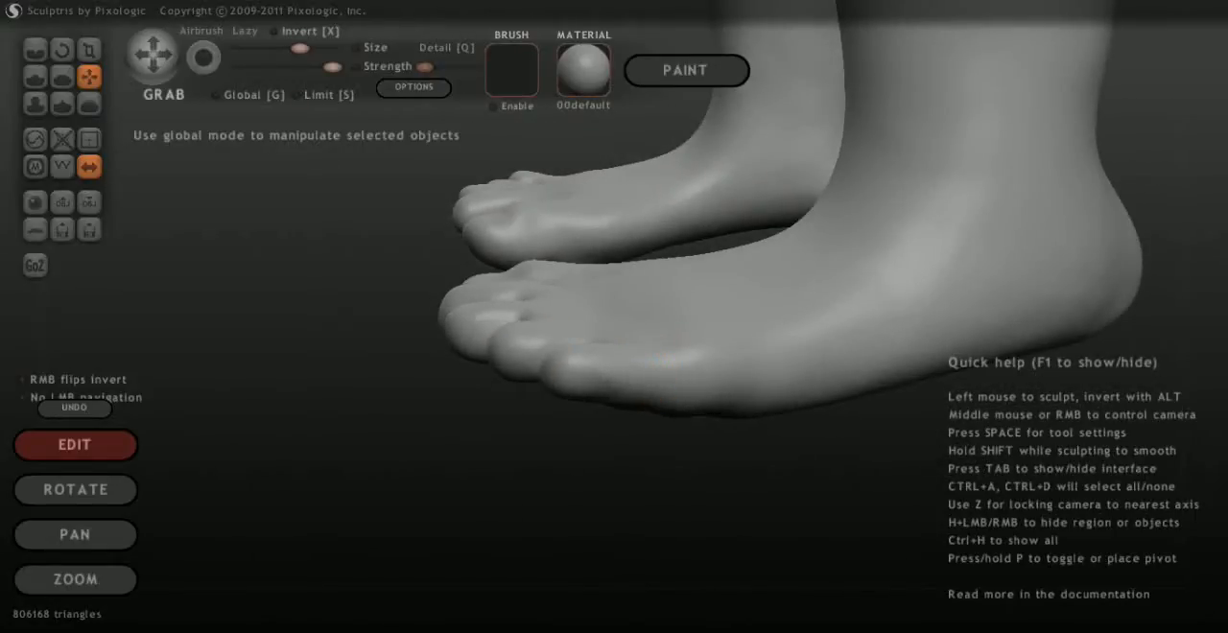
Reduce the Grab brush size and pull the little toe forward to lengthen it
left_click(264, 48)
left_click(274, 48)
left_click_drag(510, 462, 853, 351)
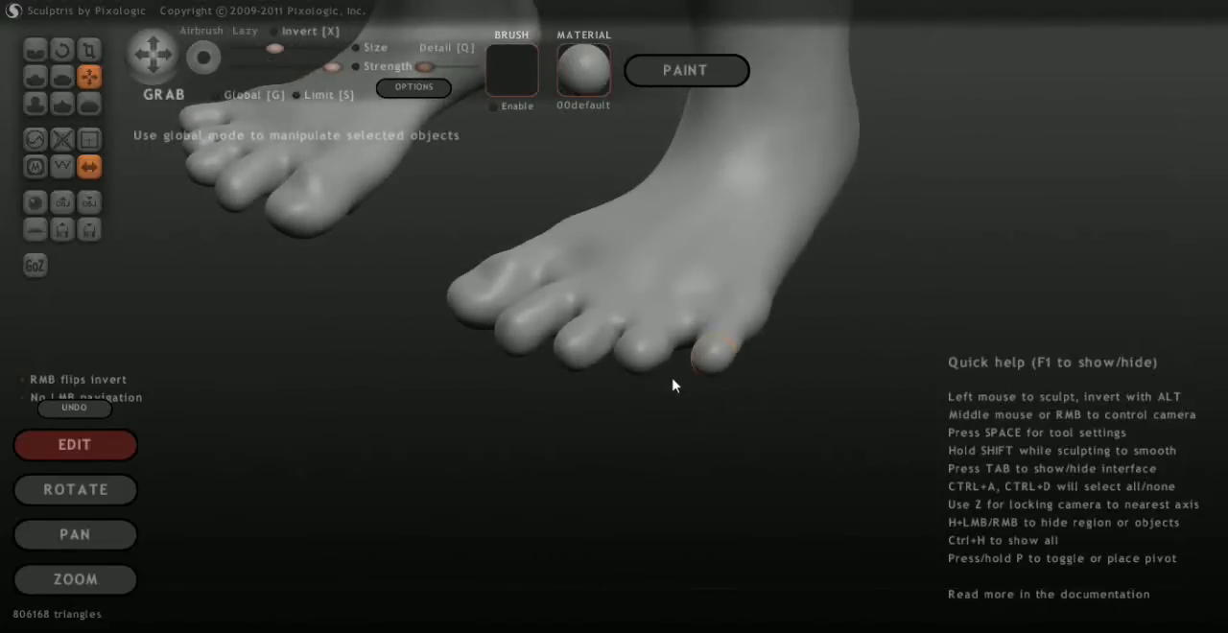
mouse_move(661, 374)
left_mouse_down()
mouse_move(746, 406)
mouse_move(654, 374)
left_mouse_up()
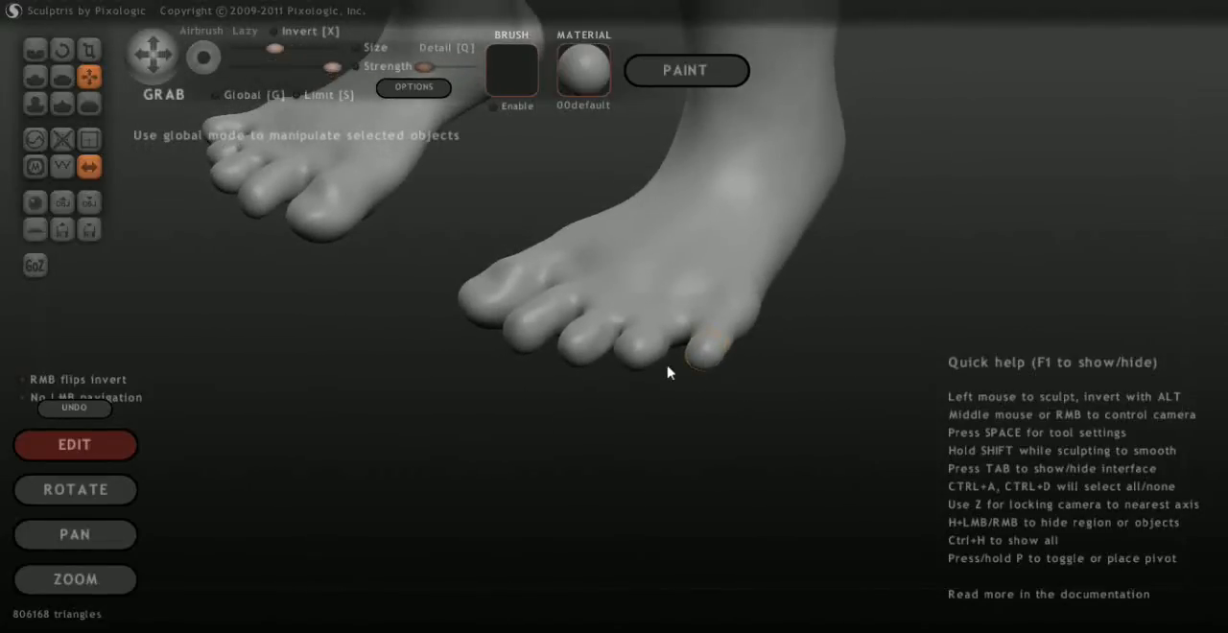
left_click_drag(706, 454, 744, 415)
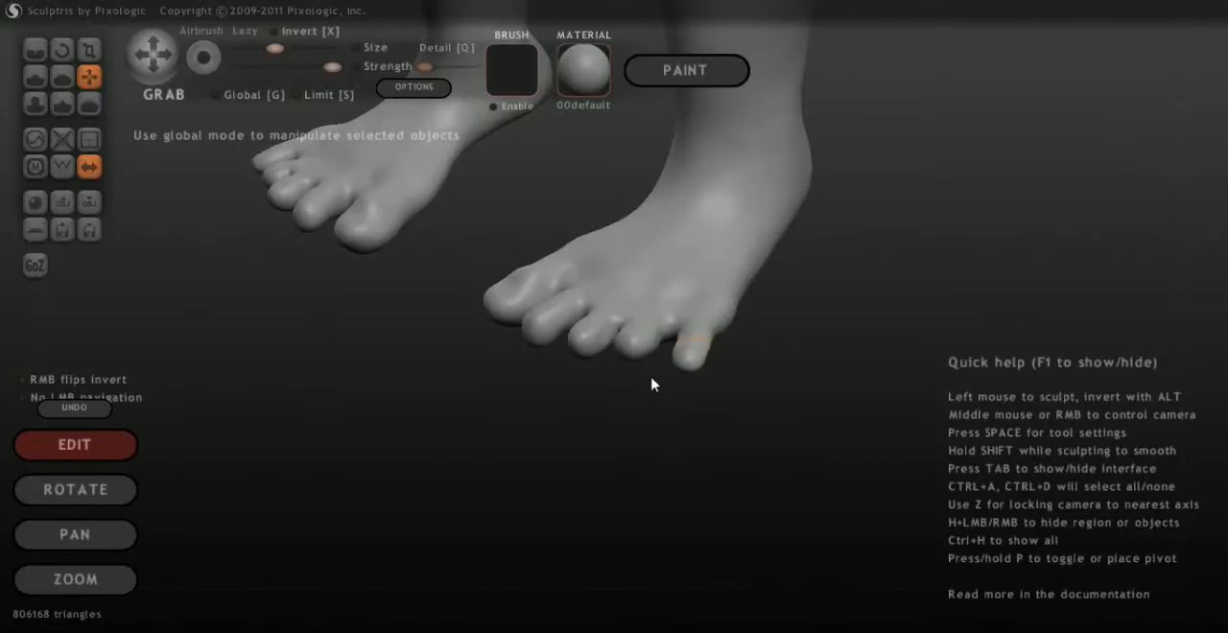
Level the smaller toes and lengthen the second toe with the Grab brush, working from the side, front and below
left_click_drag(716, 412, 601, 259)
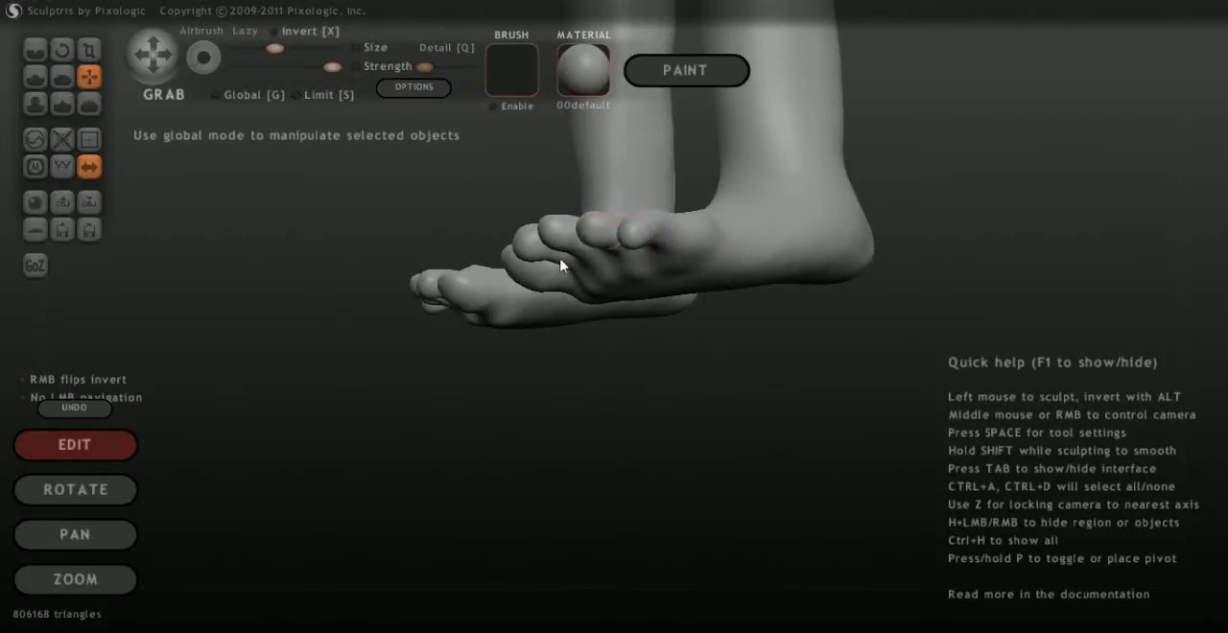
middle_click_drag(599, 372, 654, 405)
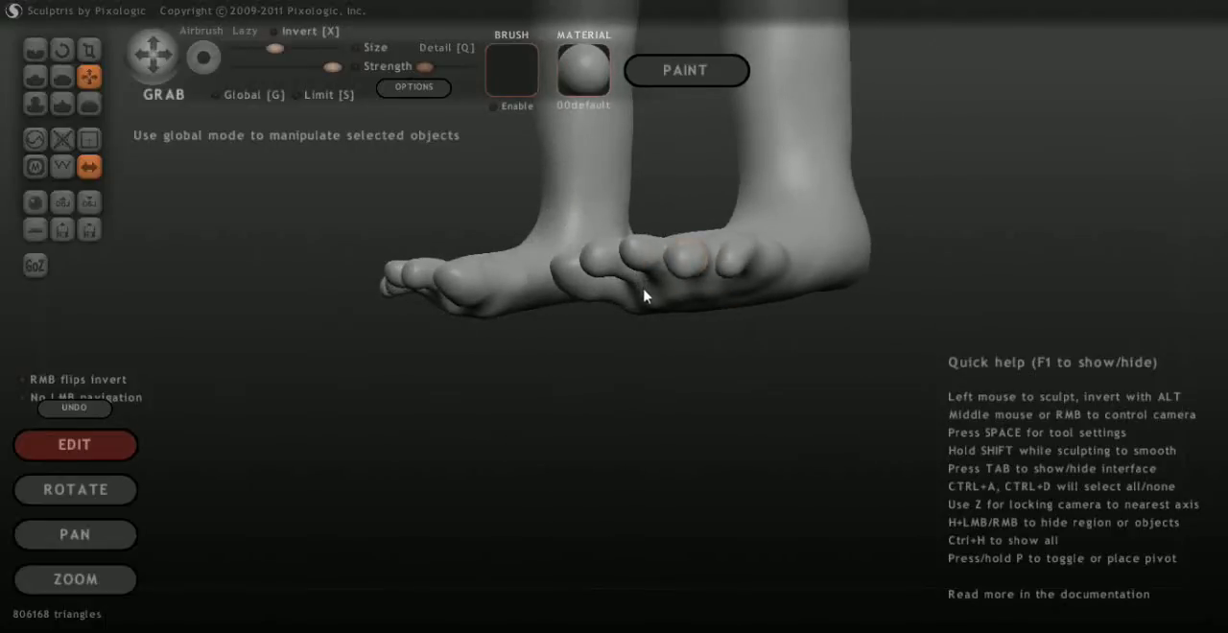
middle_click_drag(606, 393, 484, 420)
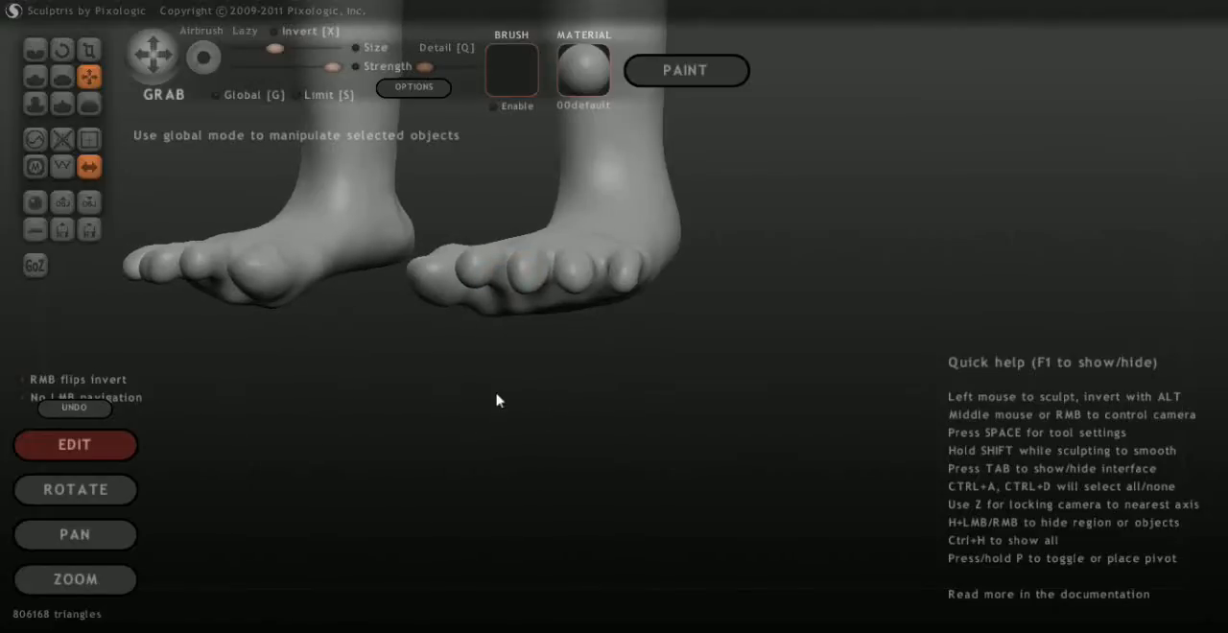
middle_click_drag(496, 400, 659, 343)
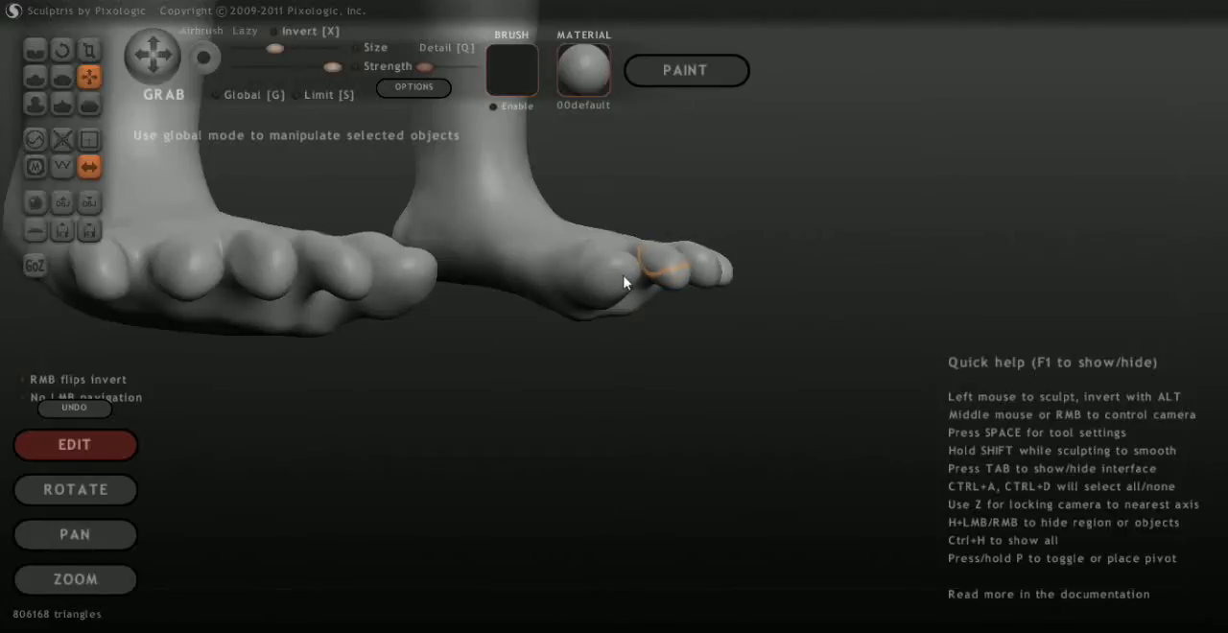
middle_click_drag(683, 397, 654, 361)
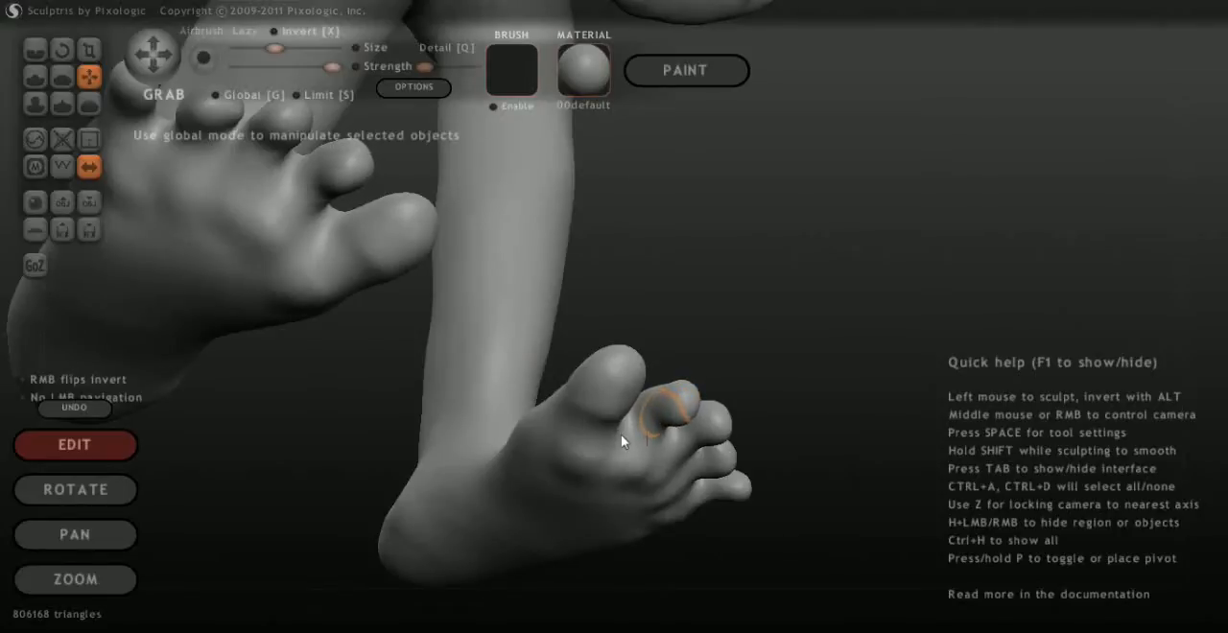
middle_click_drag(740, 371, 675, 464)
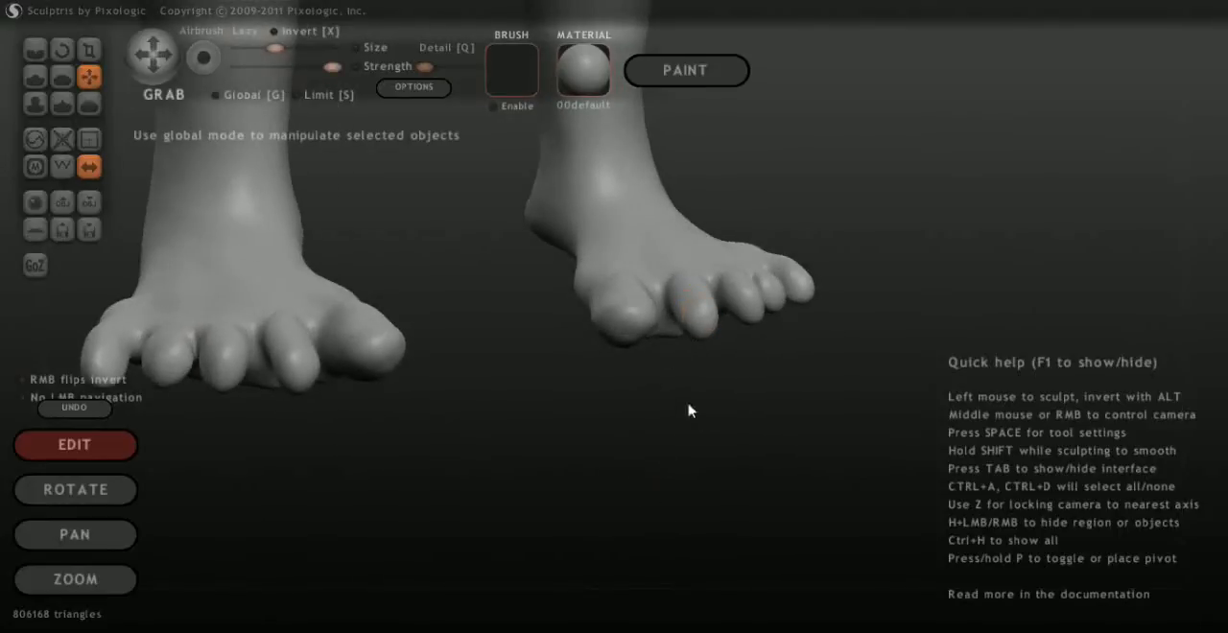
middle_click_drag(689, 410, 582, 465)
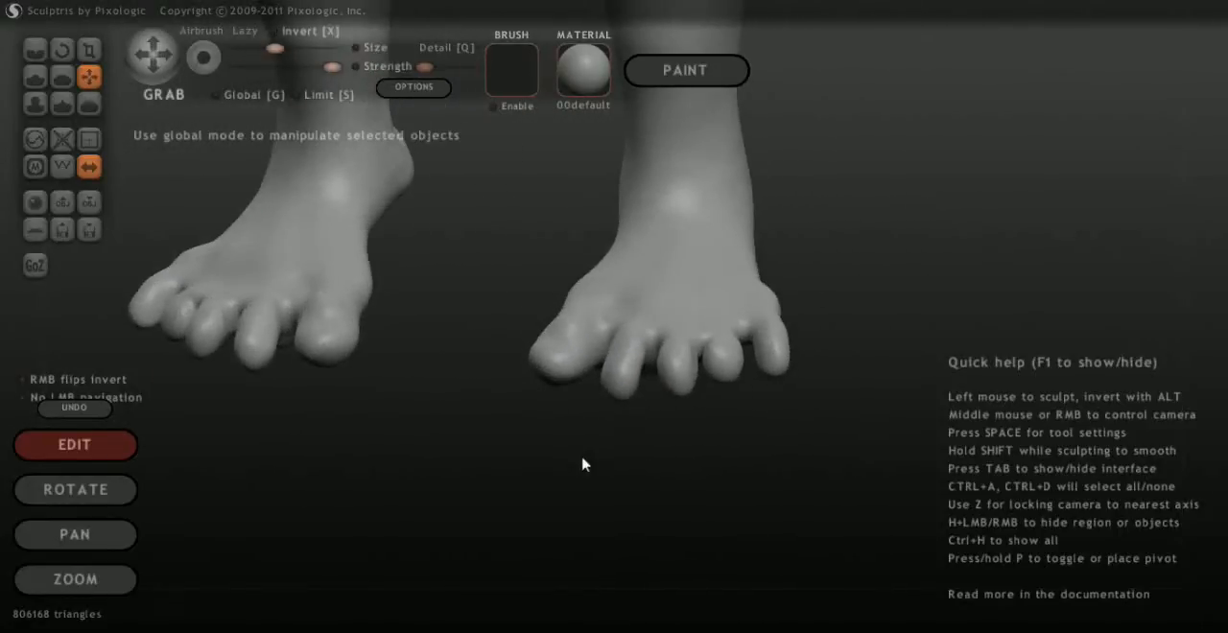
Enlarge the Grab brush and pull the front of the foot forward around the middle toes
left_click_drag(276, 48, 324, 48)
left_click_drag(624, 386, 629, 405)
mouse_move(807, 402)
left_mouse_down()
mouse_move(760, 366)
mouse_move(770, 385)
mouse_move(727, 285)
mouse_move(657, 230)
mouse_move(598, 274)
mouse_move(521, 286)
mouse_move(492, 329)
mouse_move(513, 332)
mouse_move(521, 324)
mouse_move(494, 313)
left_mouse_up()
left_click_drag(414, 321, 680, 423)
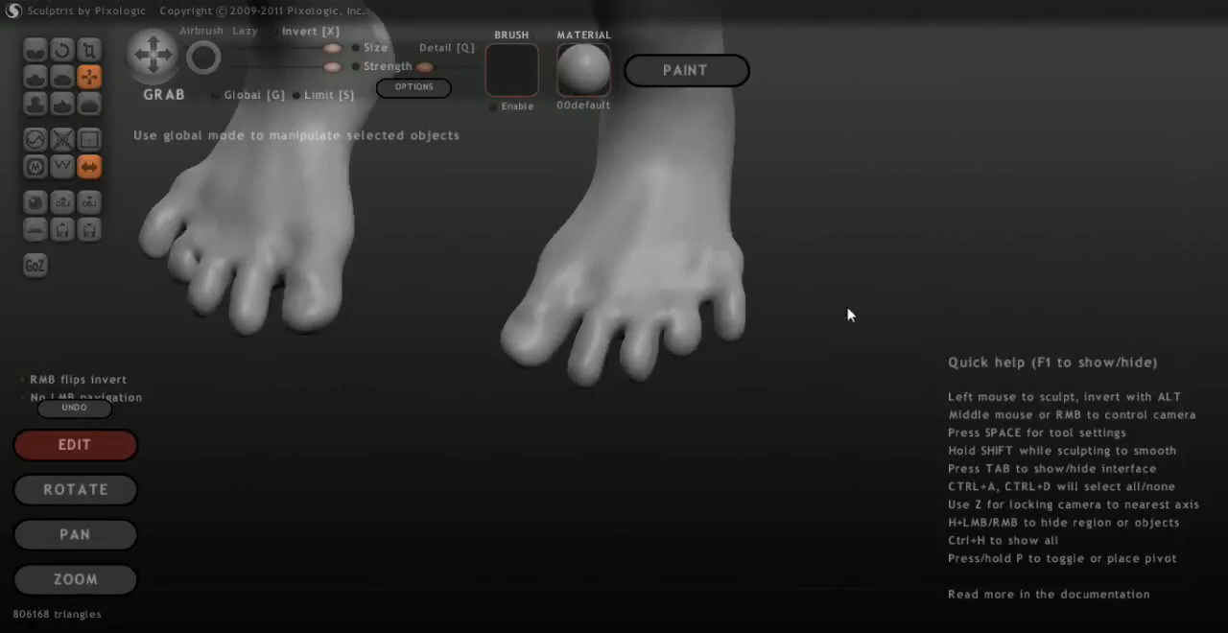
Use a somewhat smaller Grab brush to shift the outer toes inward towards the middle of the foot
left_click_drag(846, 293, 746, 321)
left_click_drag(885, 343, 757, 365)
left_click_drag(664, 424, 711, 433)
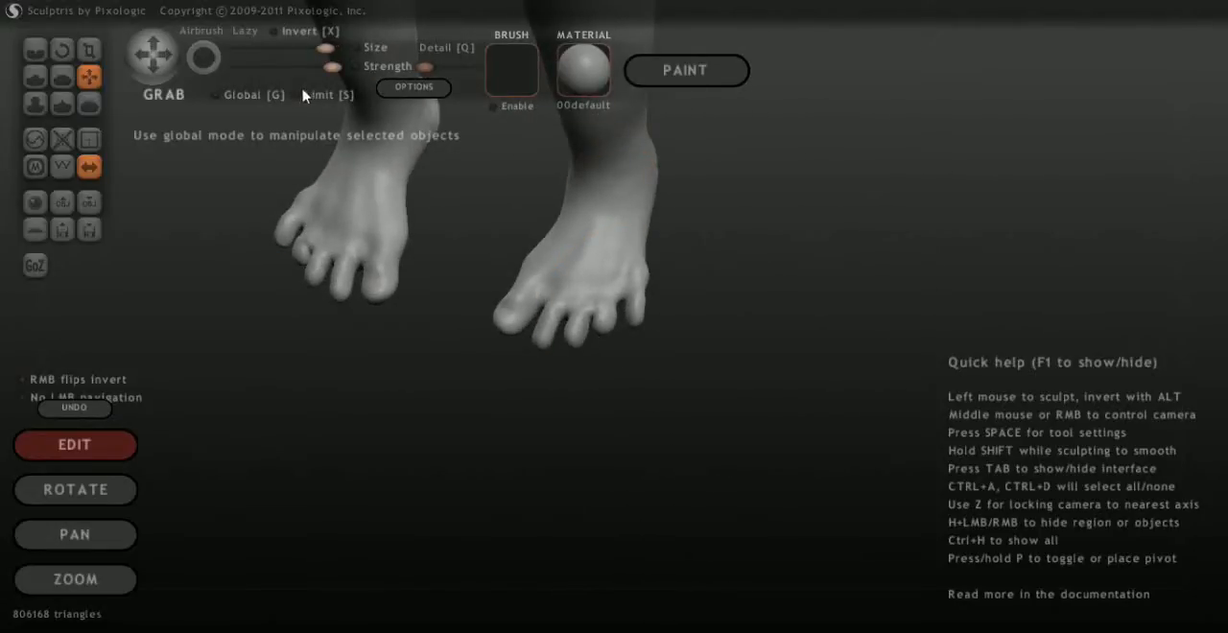
mouse_move(302, 89)
left_mouse_down()
mouse_move(266, 92)
mouse_move(289, 92)
left_mouse_up()
left_click_drag(601, 333, 592, 331)
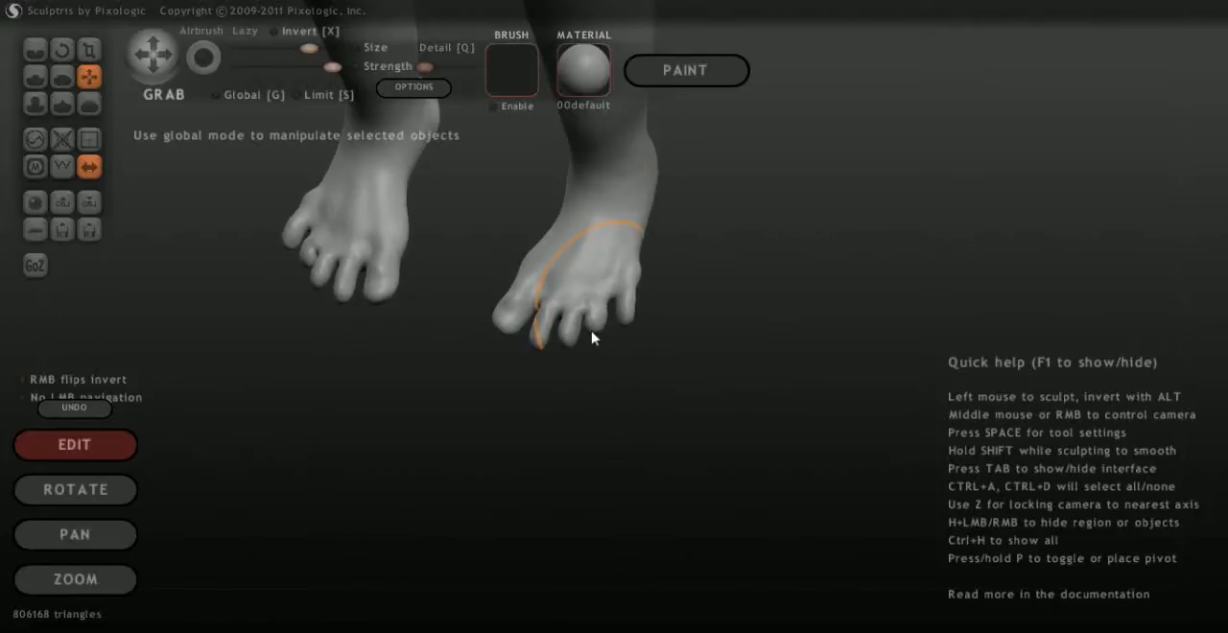
mouse_move(715, 423)
left_mouse_down()
mouse_move(776, 403)
mouse_move(704, 425)
mouse_move(734, 413)
left_mouse_up()
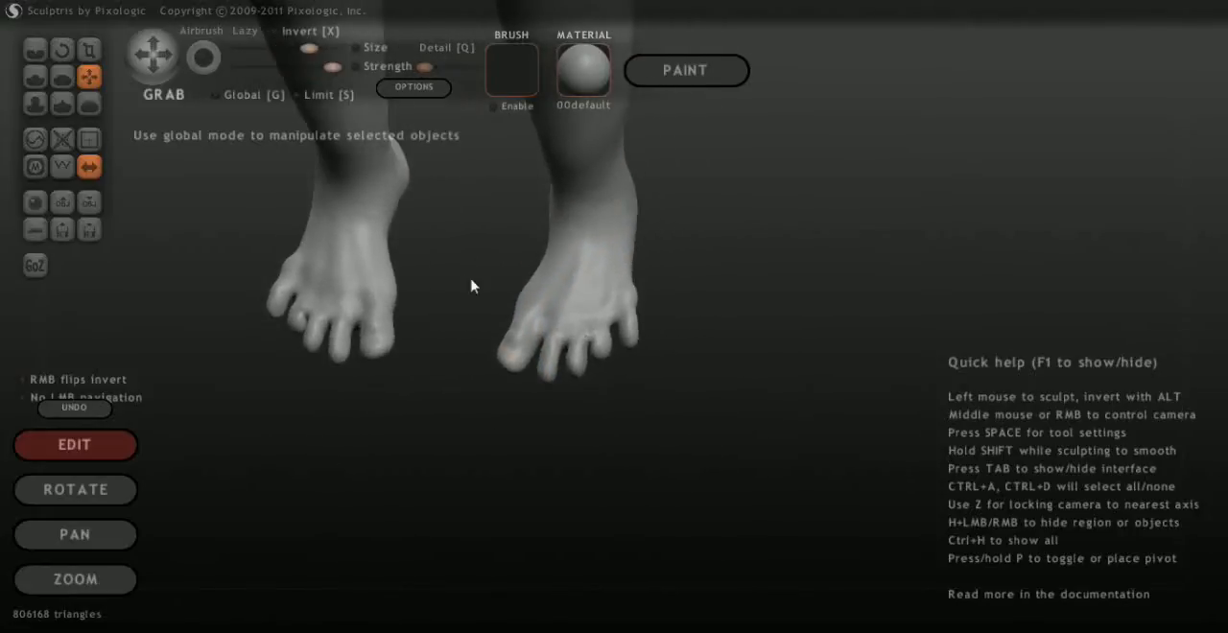
Shrink the Grab brush further and nudge the outer toes slightly forward and inward
left_click_drag(292, 90, 280, 92)
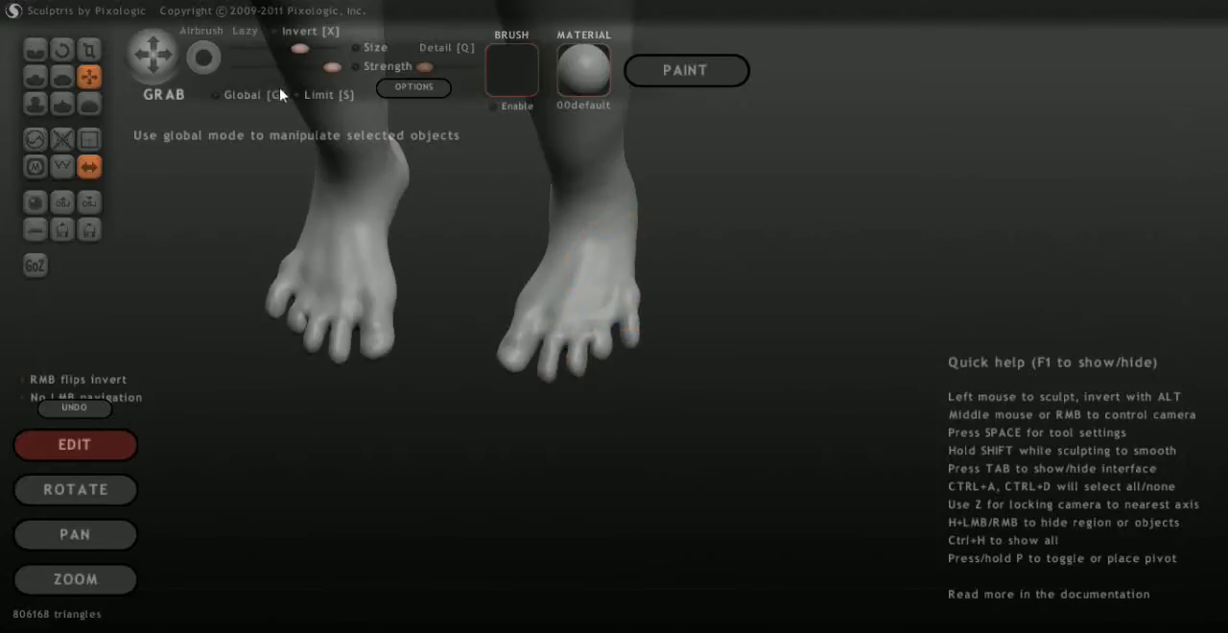
left_click_drag(280, 90, 266, 90)
left_click_drag(262, 84, 251, 84)
left_click_drag(593, 359, 587, 374)
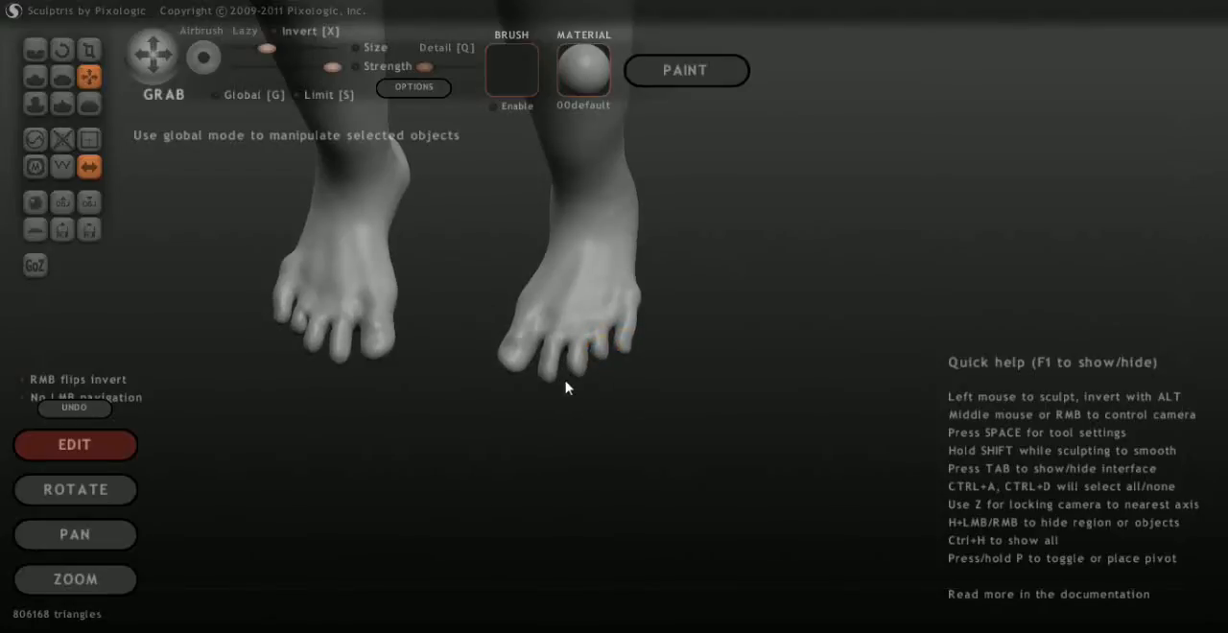
middle_click_drag(565, 381, 609, 354)
Enlarge the Grab brush slightly, lengthen the fourth toe and reshape the gap between it and the little toe
scroll(662, 358, "up", 5)
middle_click_drag(649, 402, 542, 419)
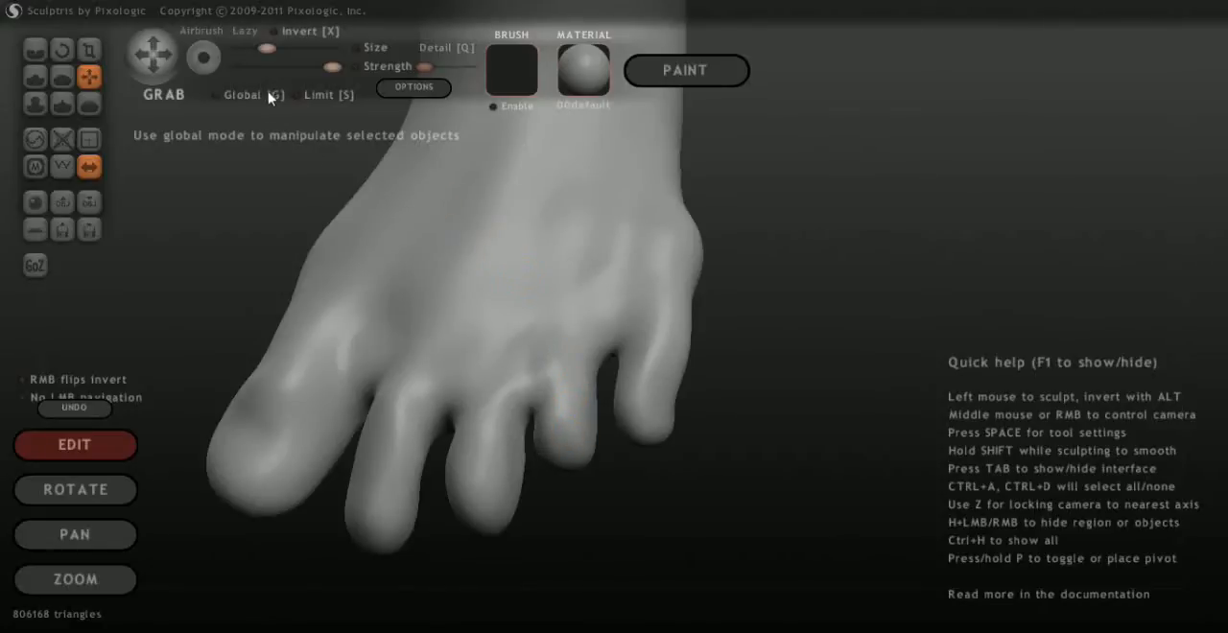
mouse_move(269, 48)
left_mouse_down()
mouse_move(298, 48)
mouse_move(286, 48)
left_mouse_up()
mouse_move(540, 461)
left_mouse_down()
mouse_move(534, 491)
mouse_move(535, 467)
left_mouse_up()
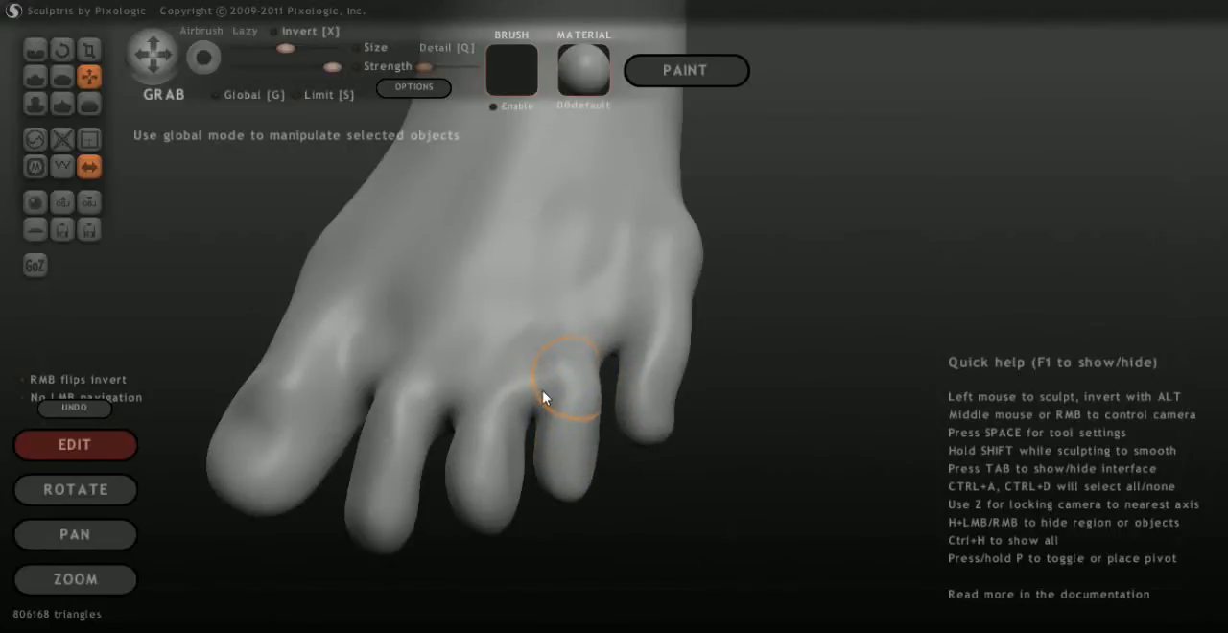
mouse_move(542, 391)
left_mouse_down()
mouse_move(549, 365)
mouse_move(558, 387)
left_mouse_up()
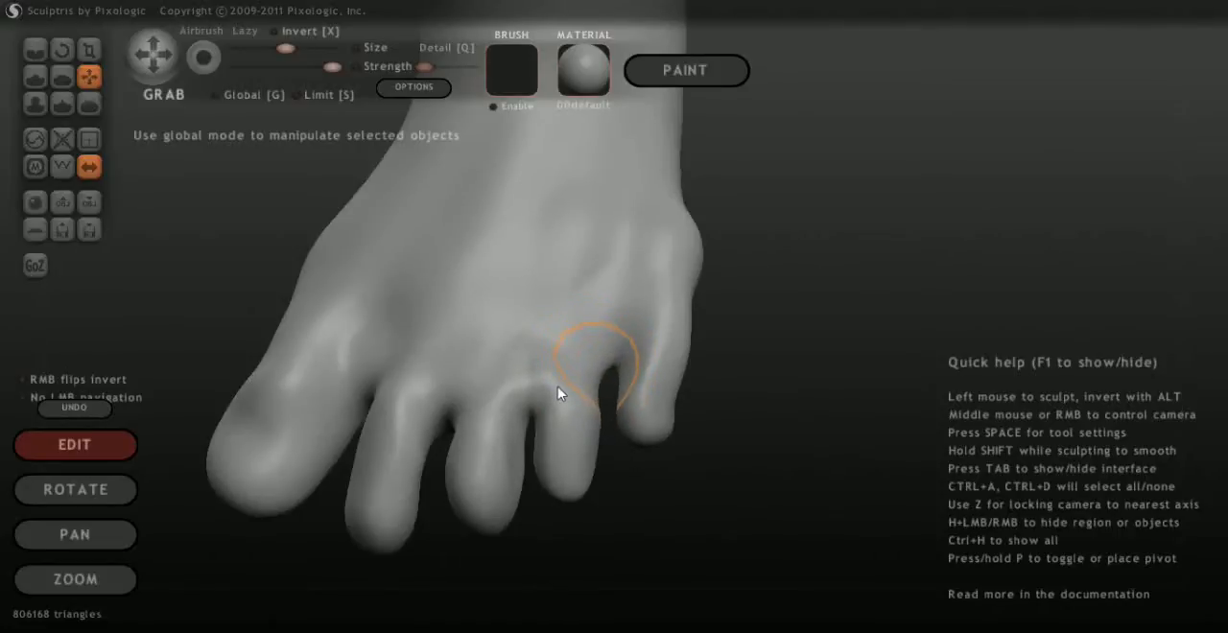
mouse_move(592, 443)
left_mouse_down()
mouse_move(625, 406)
mouse_move(629, 374)
left_mouse_up()
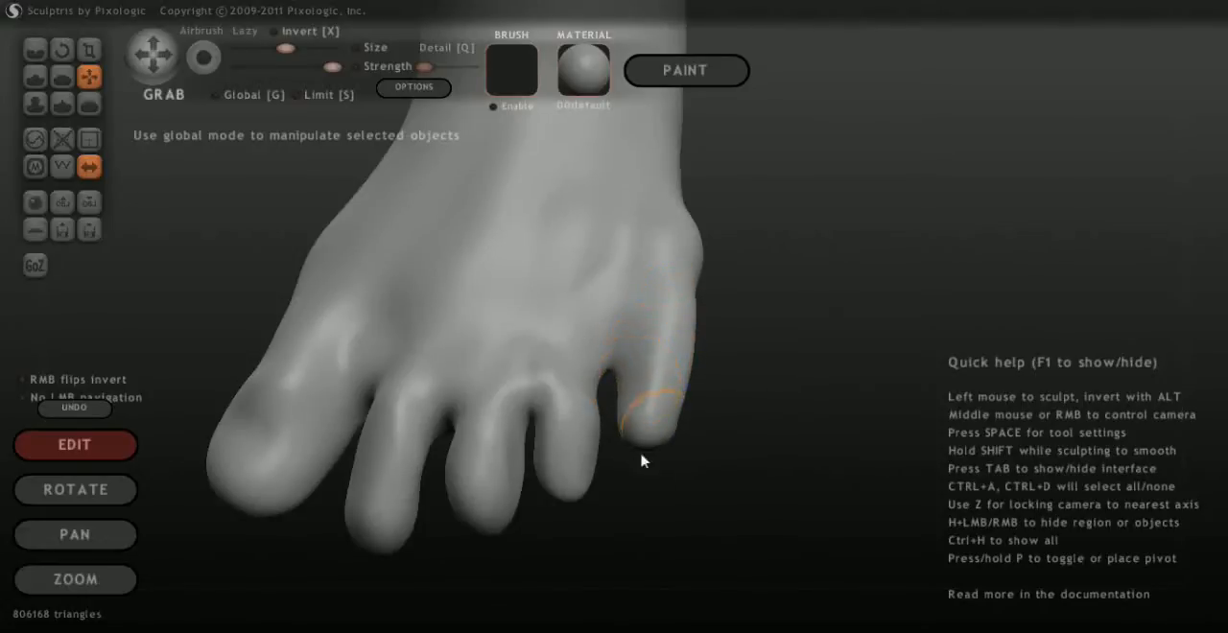
Raise the top of the fourth toe beside the little toe with the Grab brush from the low outer side
mouse_move(683, 486)
middle_mouse_down()
mouse_move(679, 462)
mouse_move(666, 501)
mouse_move(646, 310)
mouse_move(666, 241)
mouse_move(520, 274)
mouse_move(562, 348)
middle_mouse_up()
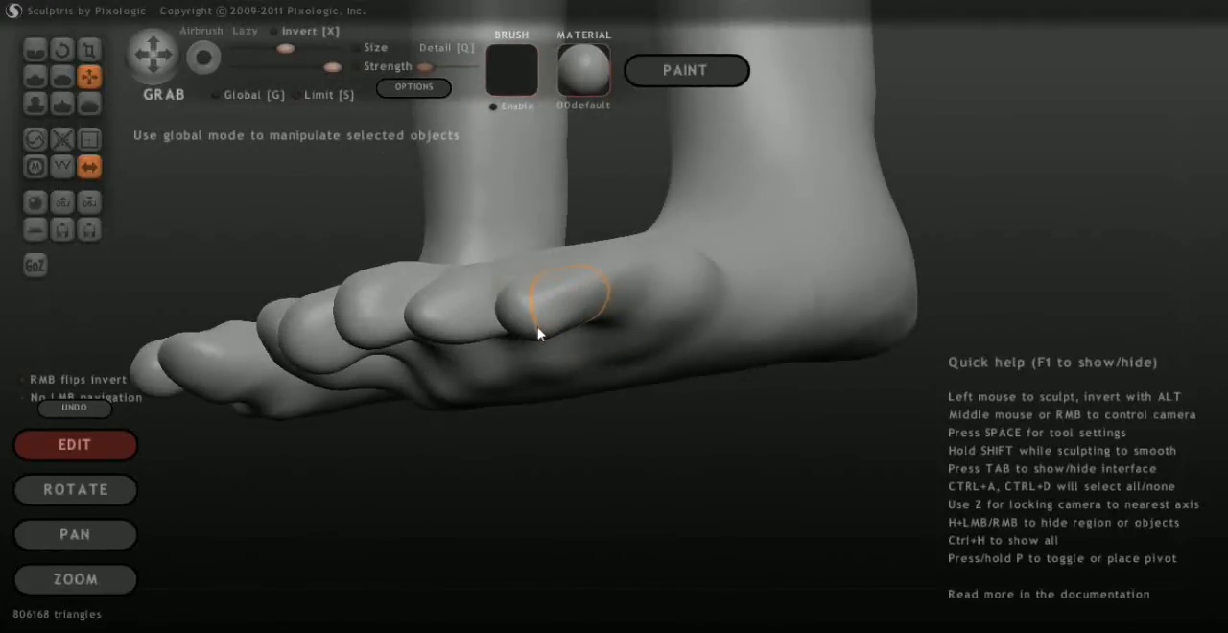
middle_click_drag(563, 457, 489, 343)
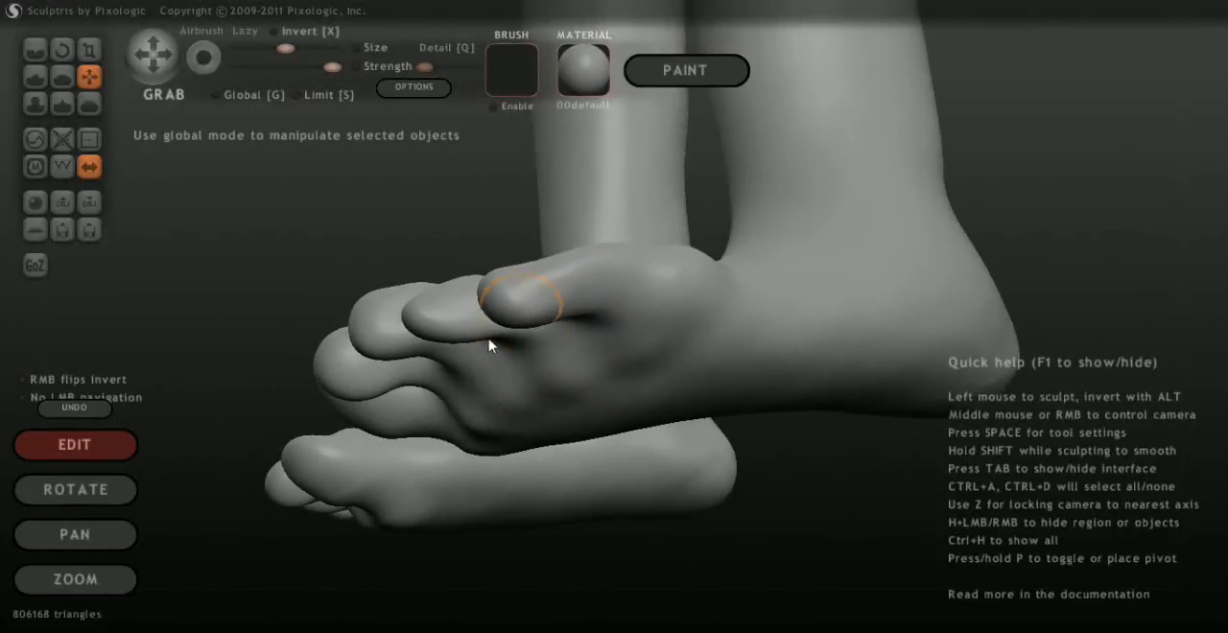
middle_click_drag(812, 479, 787, 475)
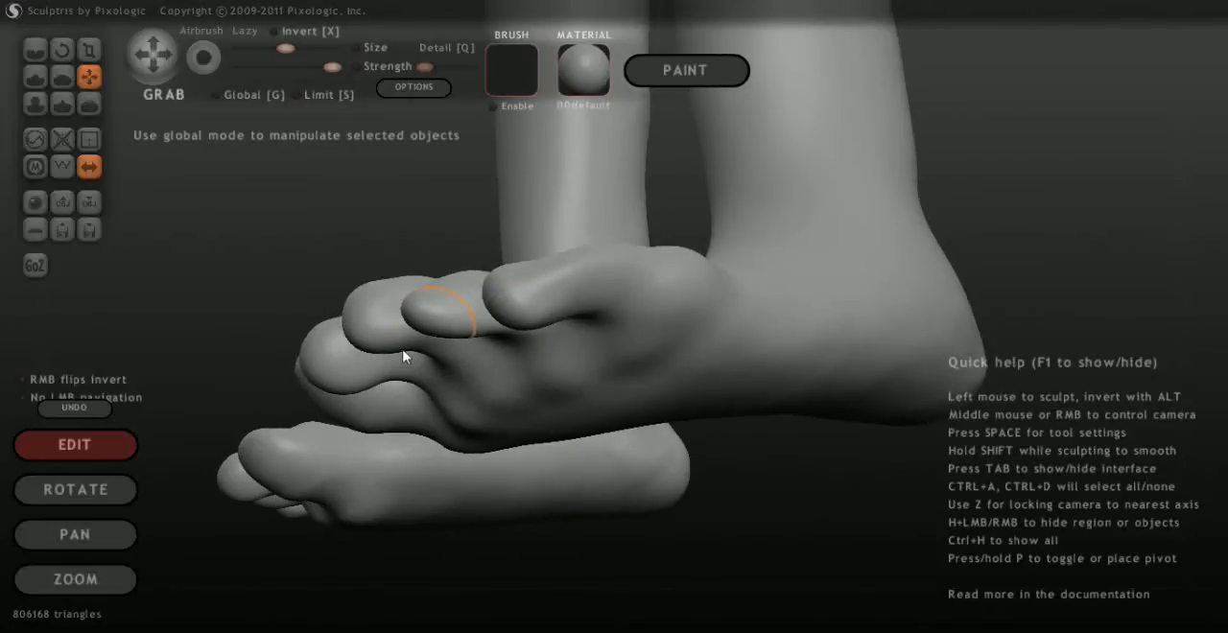
left_click_drag(421, 353, 419, 327)
scroll(761, 521, "up", 1)
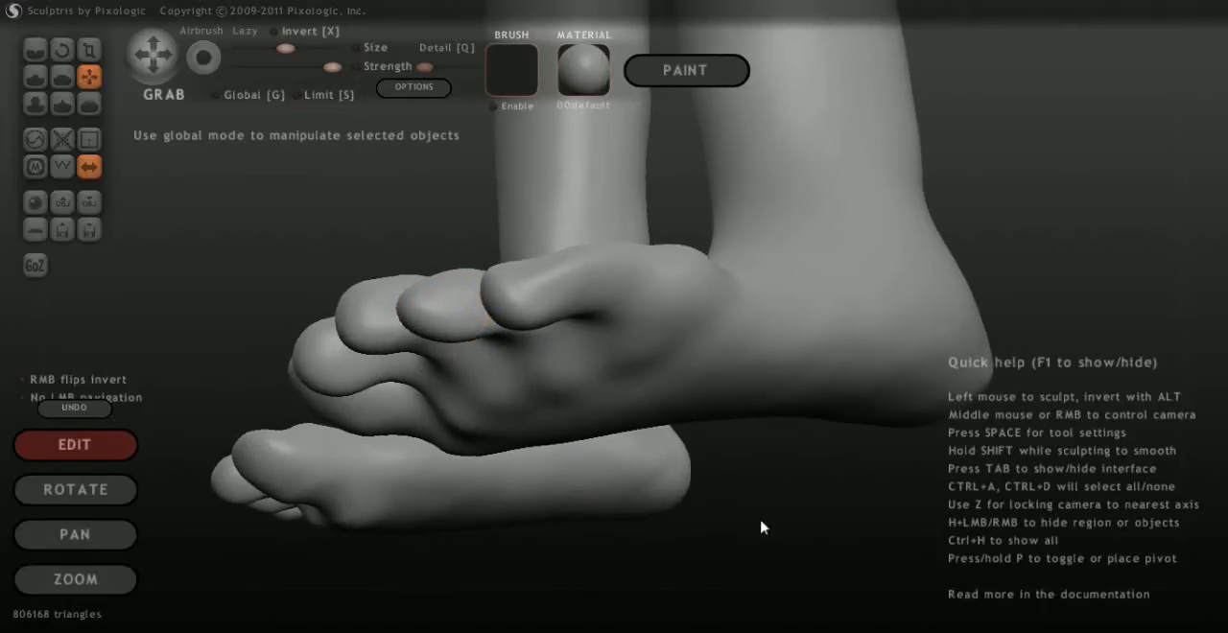
Build up the web between the fourth and little toes with the Draw brush
middle_click_drag(678, 499, 708, 529)
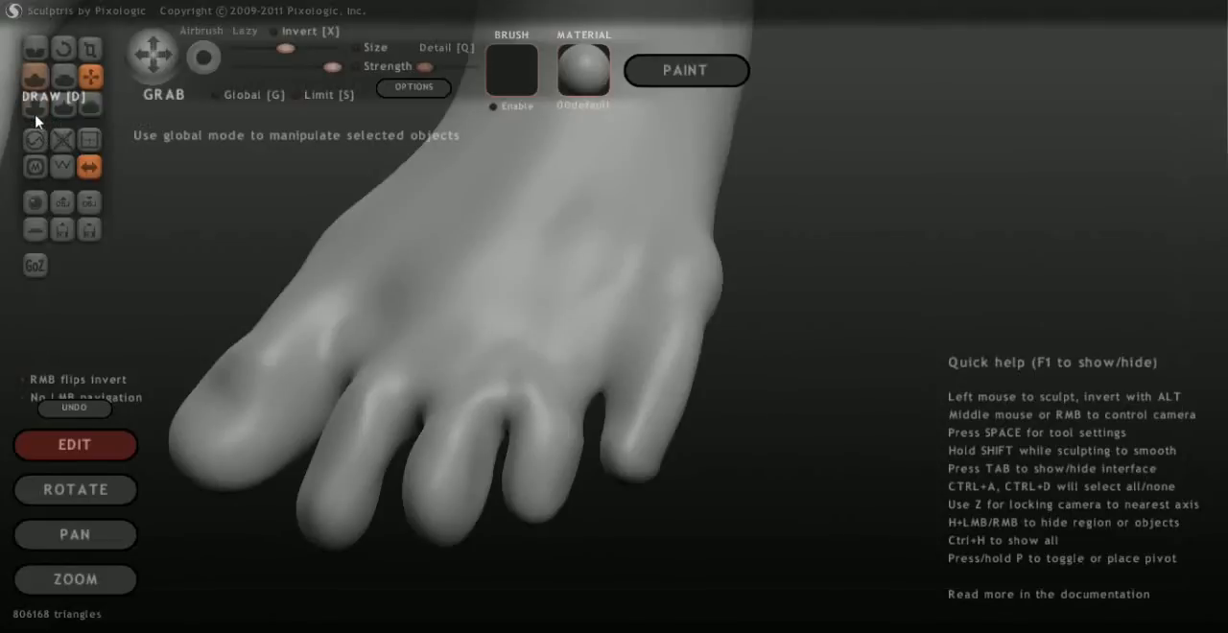
left_click(35, 79)
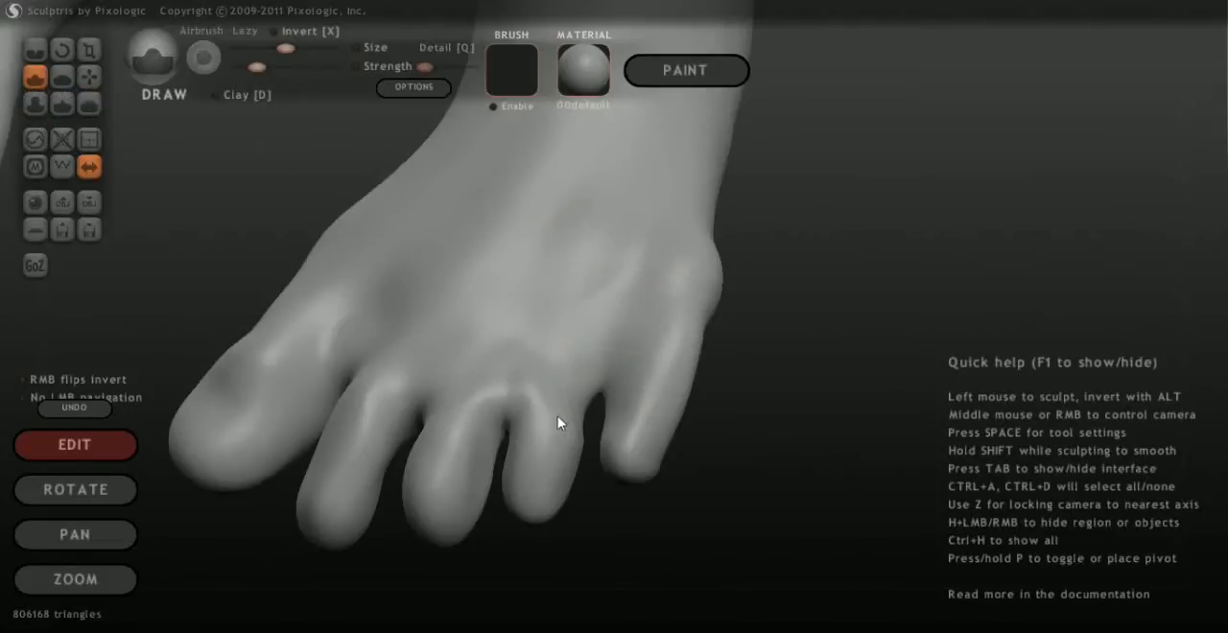
left_click_drag(541, 429, 564, 404)
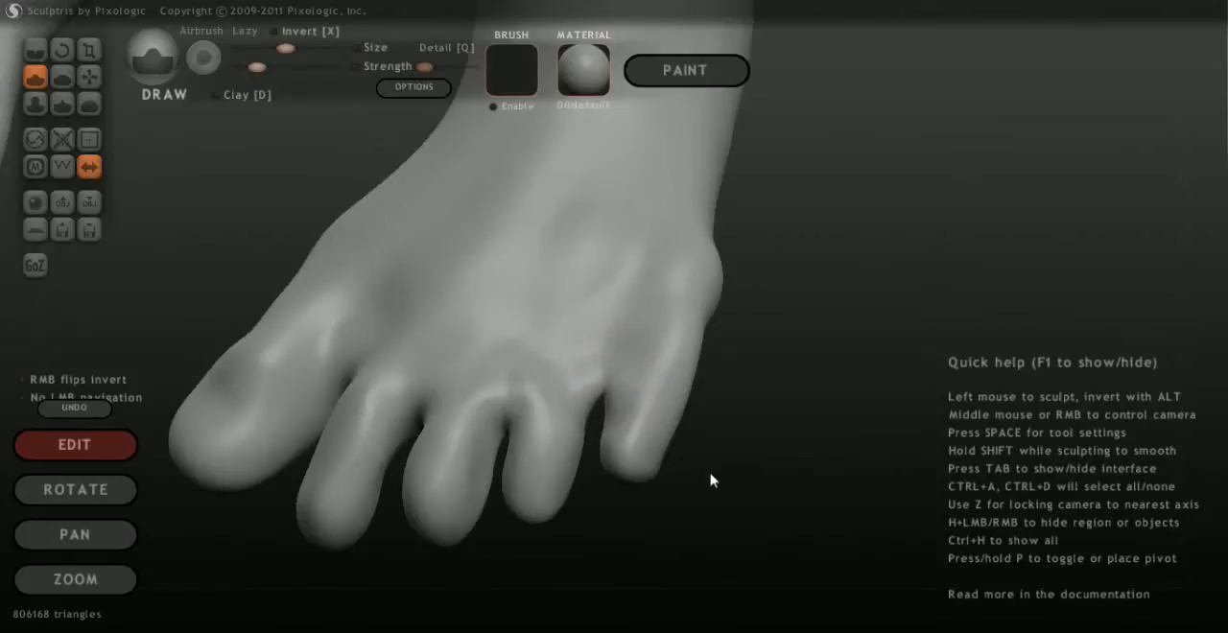
Smooth the fourth toe and the bases of the outer toes with the Smooth brush
middle_click_drag(710, 480, 756, 447)
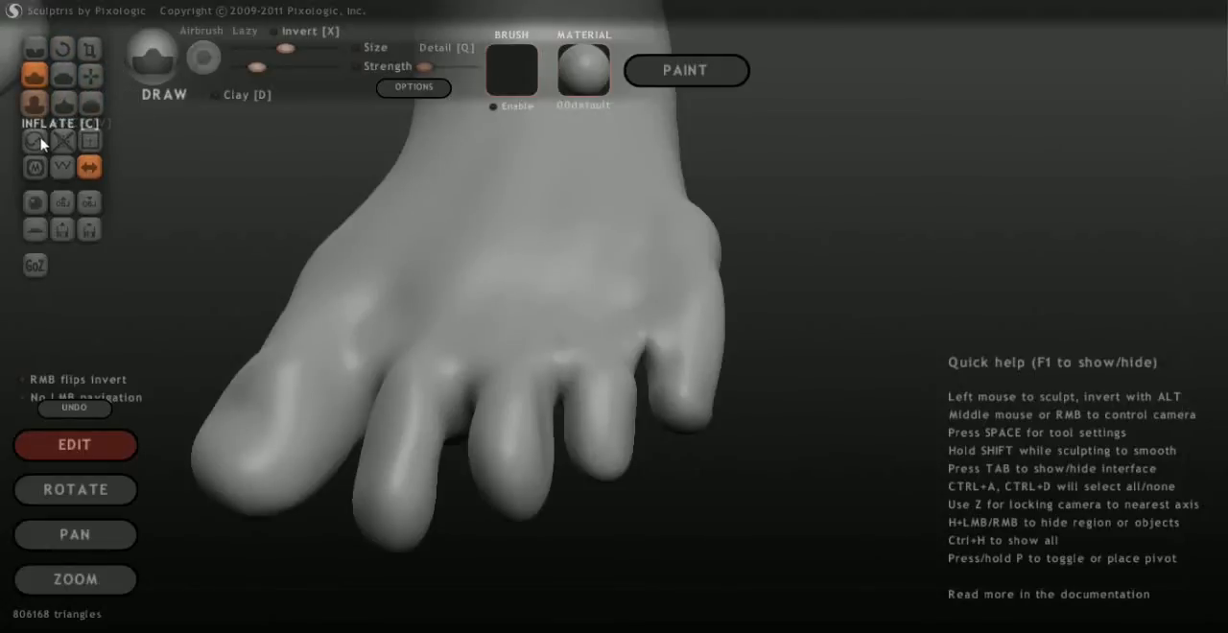
left_click(89, 104)
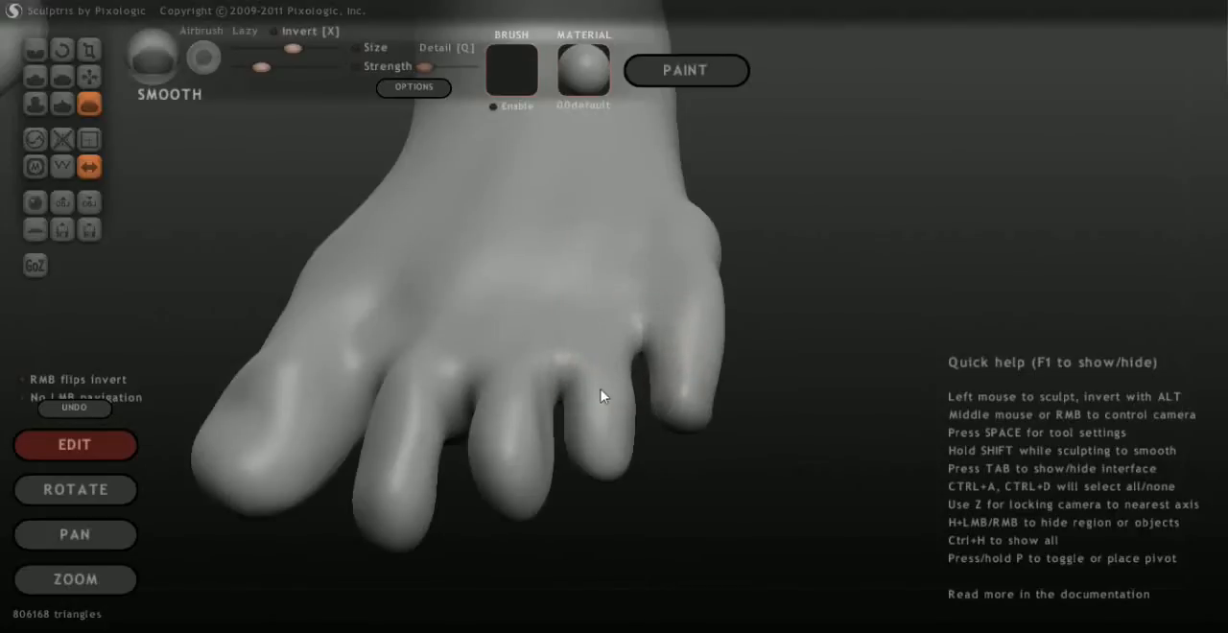
left_click_drag(591, 393, 632, 473)
left_click_drag(599, 403, 594, 393)
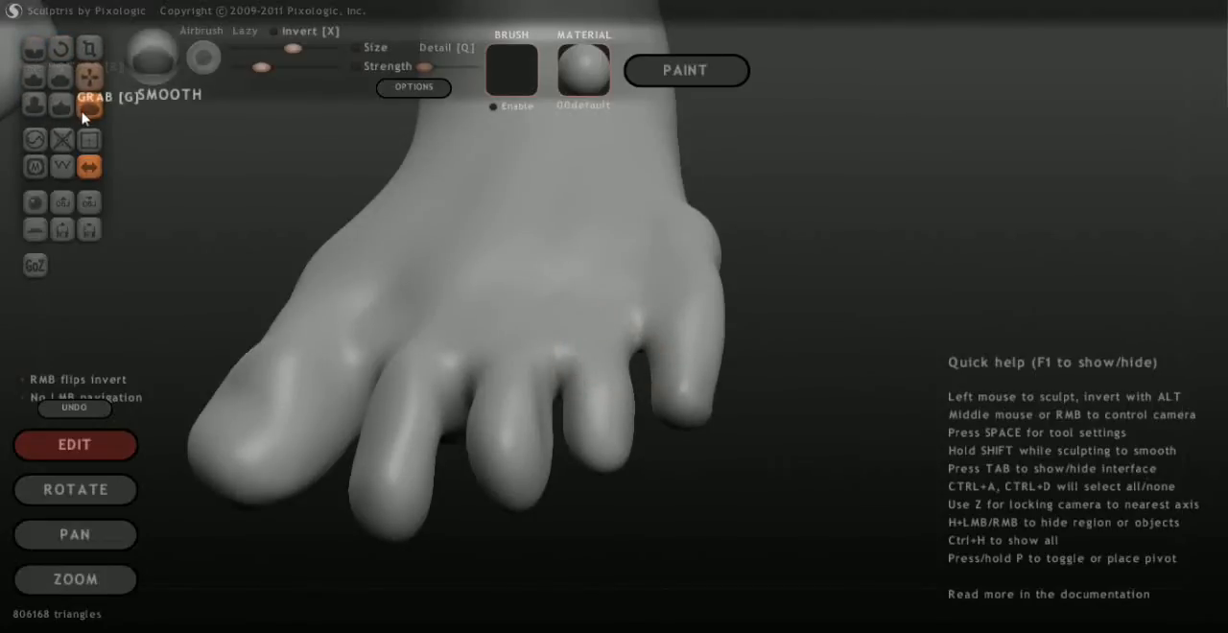
Pull the web between the fourth and little toes forward from beneath the foot and nudge the little toe inward with the Grab brush
left_click(88, 79)
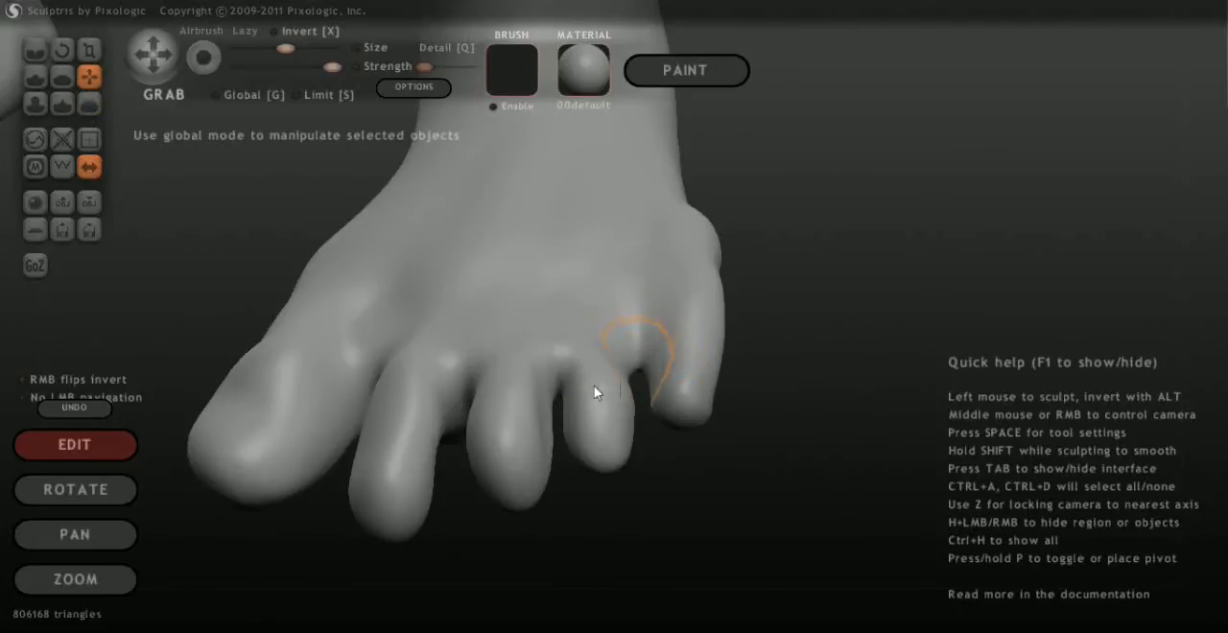
left_click_drag(751, 366, 474, 501)
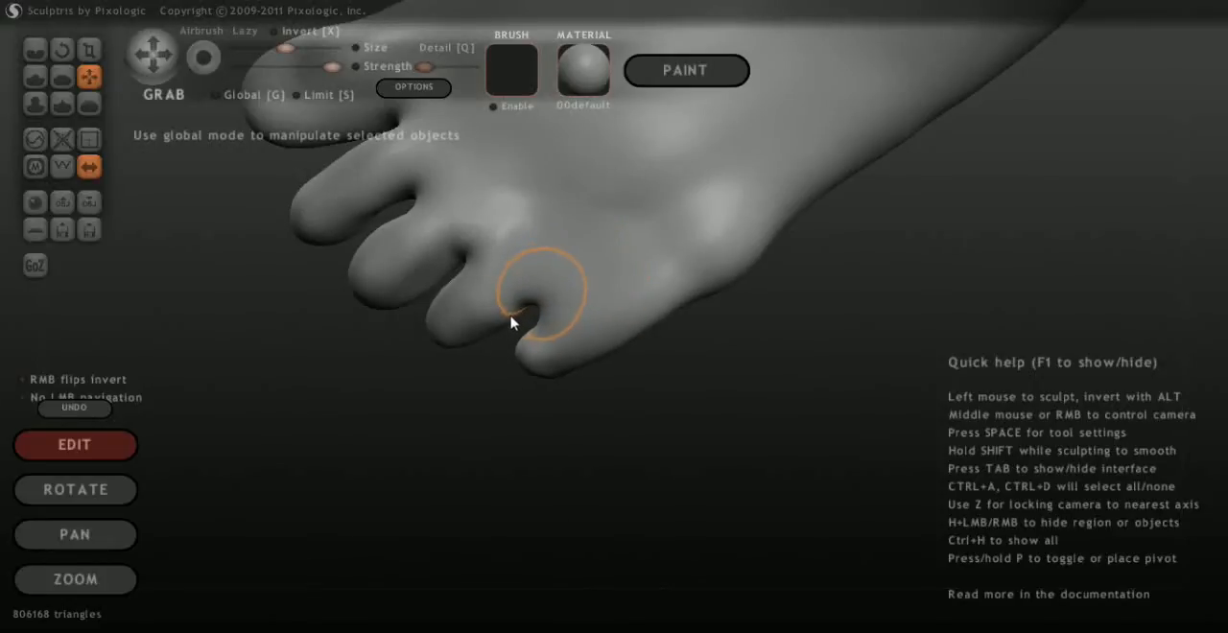
mouse_move(474, 449)
left_mouse_down()
mouse_move(677, 182)
mouse_move(687, 91)
left_mouse_up()
key("z")
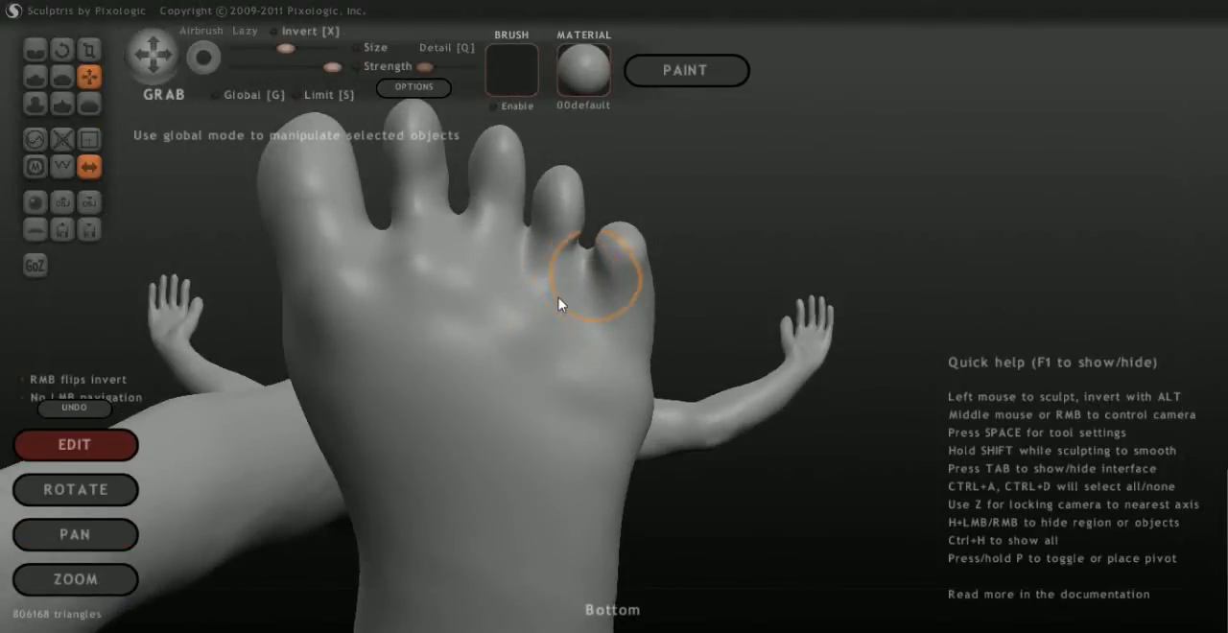
left_click_drag(583, 295, 585, 290)
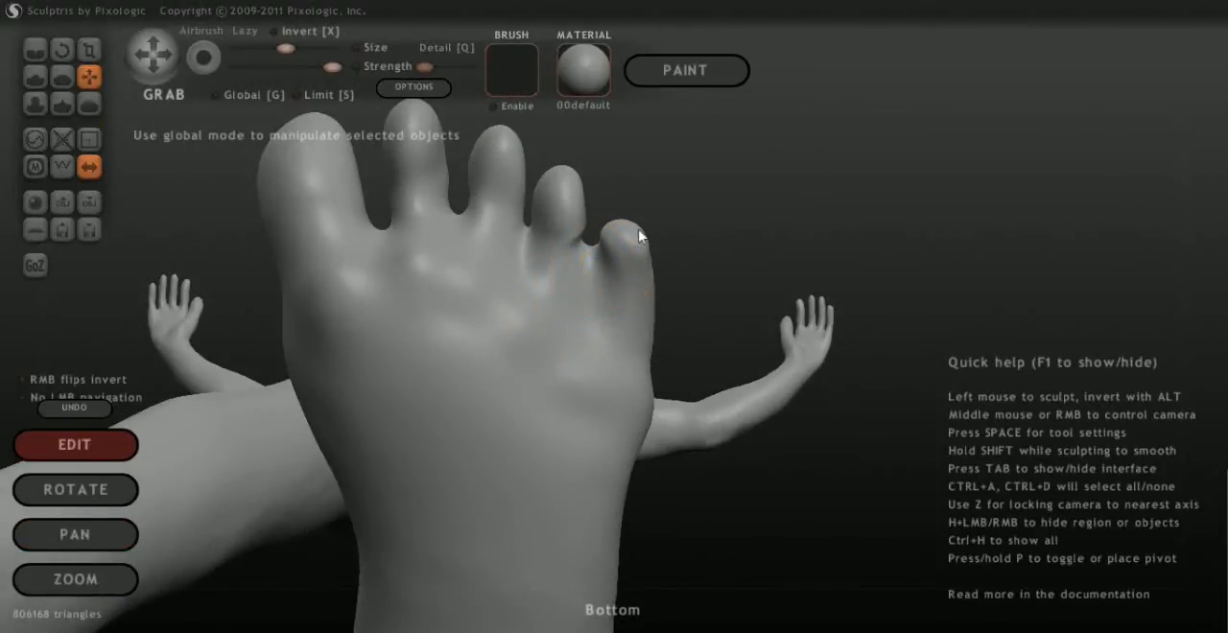
middle_click_drag(639, 235, 541, 241)
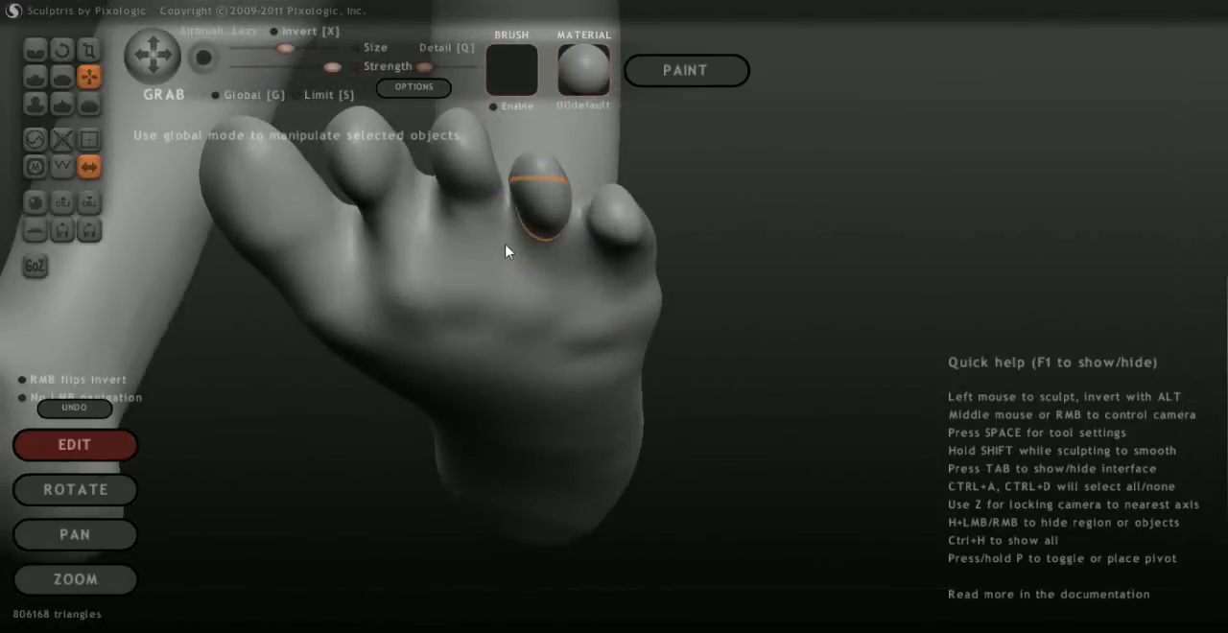
left_click_drag(507, 252, 501, 251)
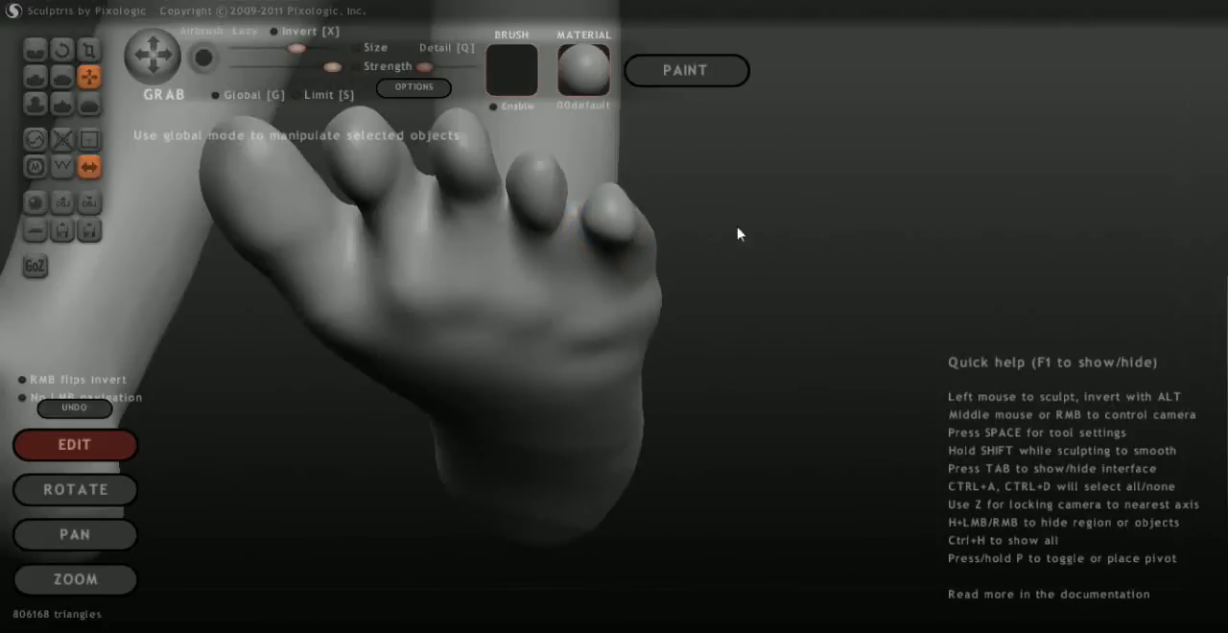
Reduce the Grab brush size and reshape the fourth and little toes and the gap between them from above and low in front
mouse_move(738, 233)
left_mouse_down()
mouse_move(686, 294)
mouse_move(699, 362)
mouse_move(546, 431)
mouse_move(649, 372)
mouse_move(637, 310)
mouse_move(658, 433)
mouse_move(546, 403)
mouse_move(555, 419)
left_mouse_up()
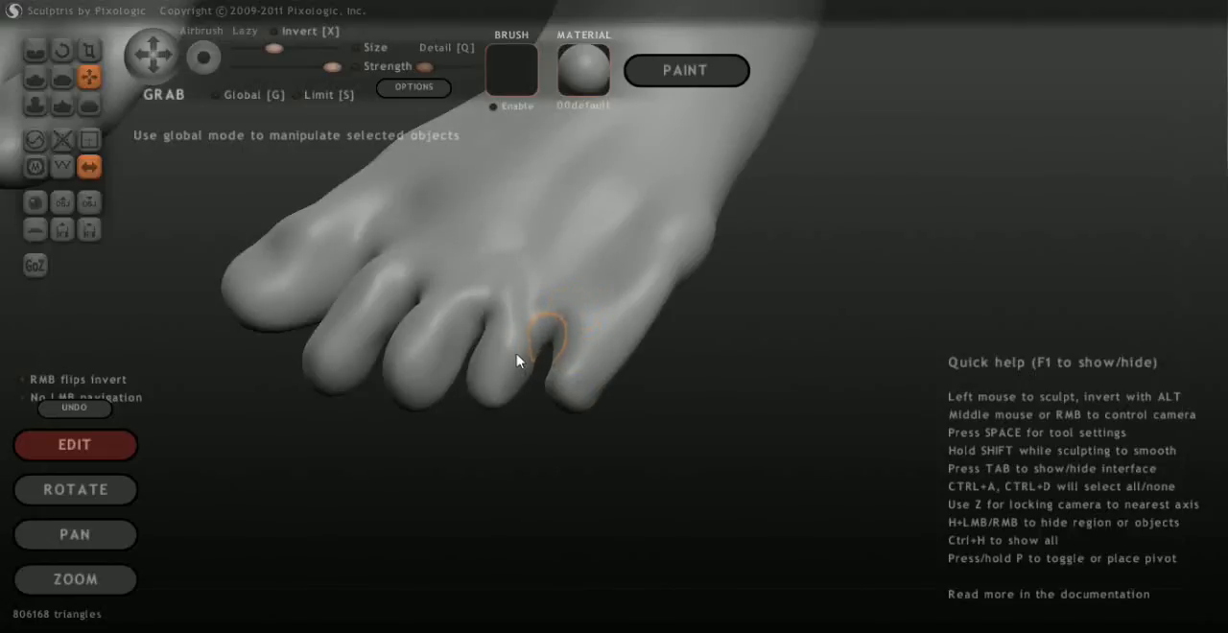
left_click_drag(623, 427, 699, 345)
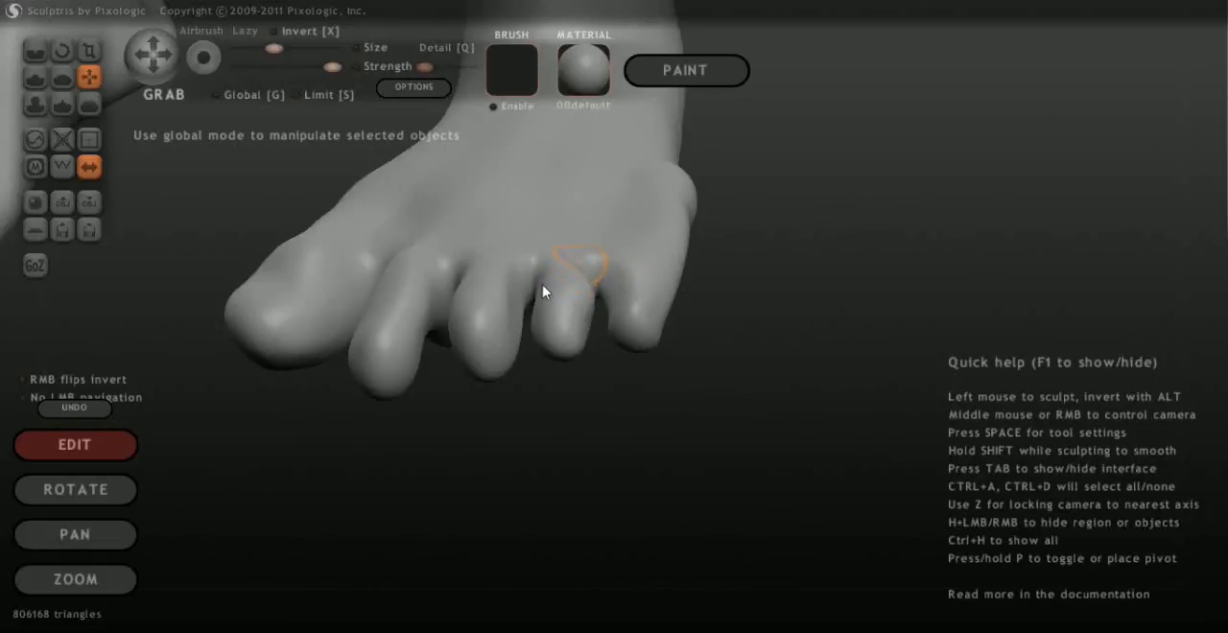
mouse_move(697, 379)
left_mouse_down()
mouse_move(680, 285)
mouse_move(729, 252)
mouse_move(581, 292)
left_mouse_up()
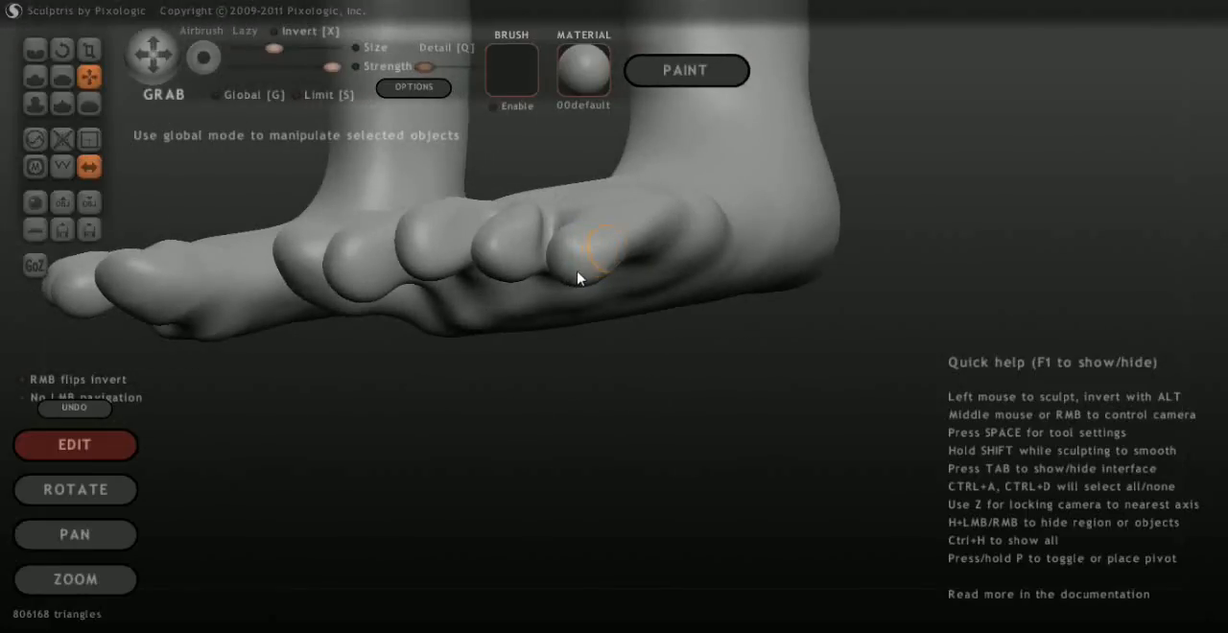
left_click_drag(693, 319, 725, 415)
Smooth the tops of the toes and the gaps between the outer toes with the Smooth brush
left_click(88, 103)
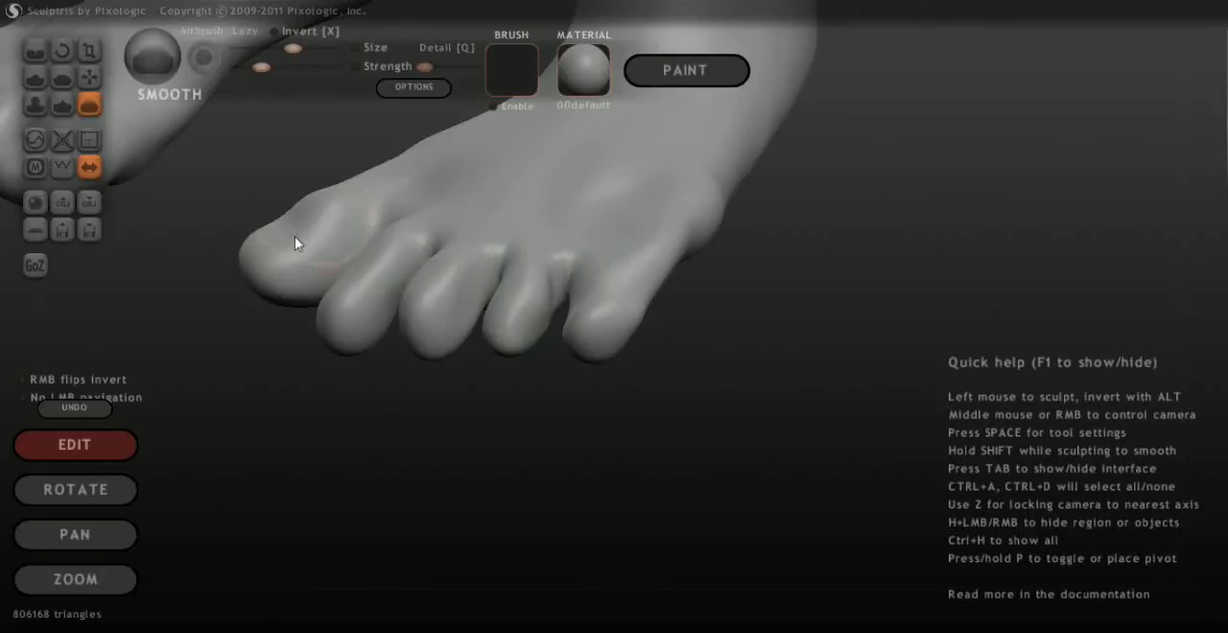
middle_click_drag(768, 352, 858, 333)
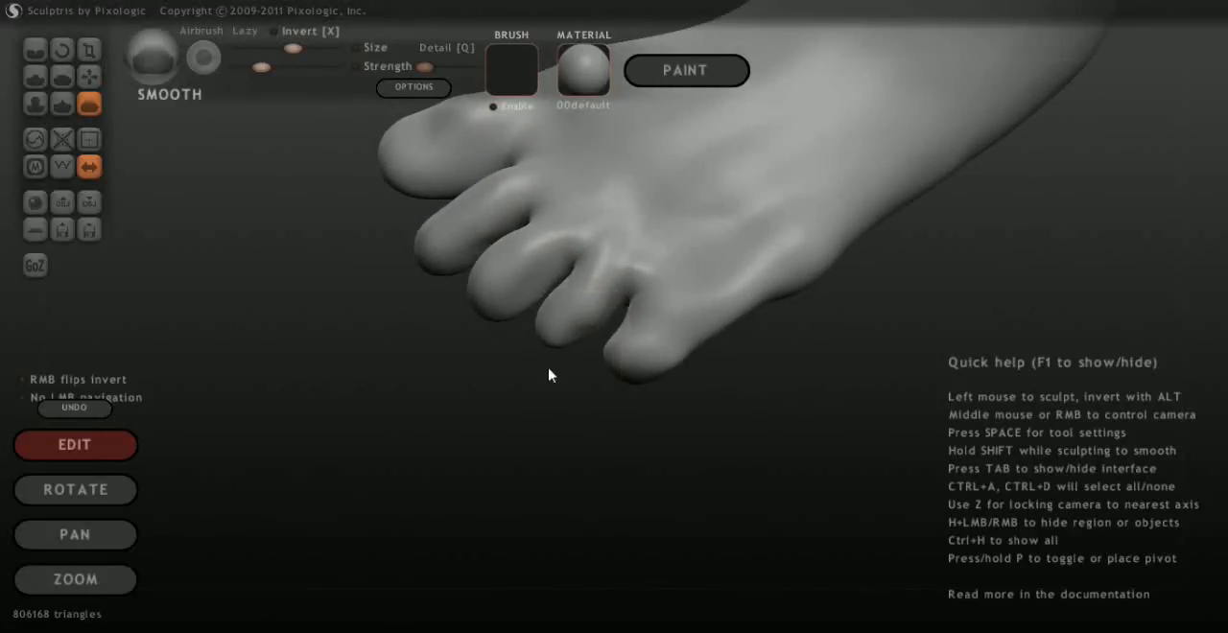
middle_click_drag(560, 477, 525, 480)
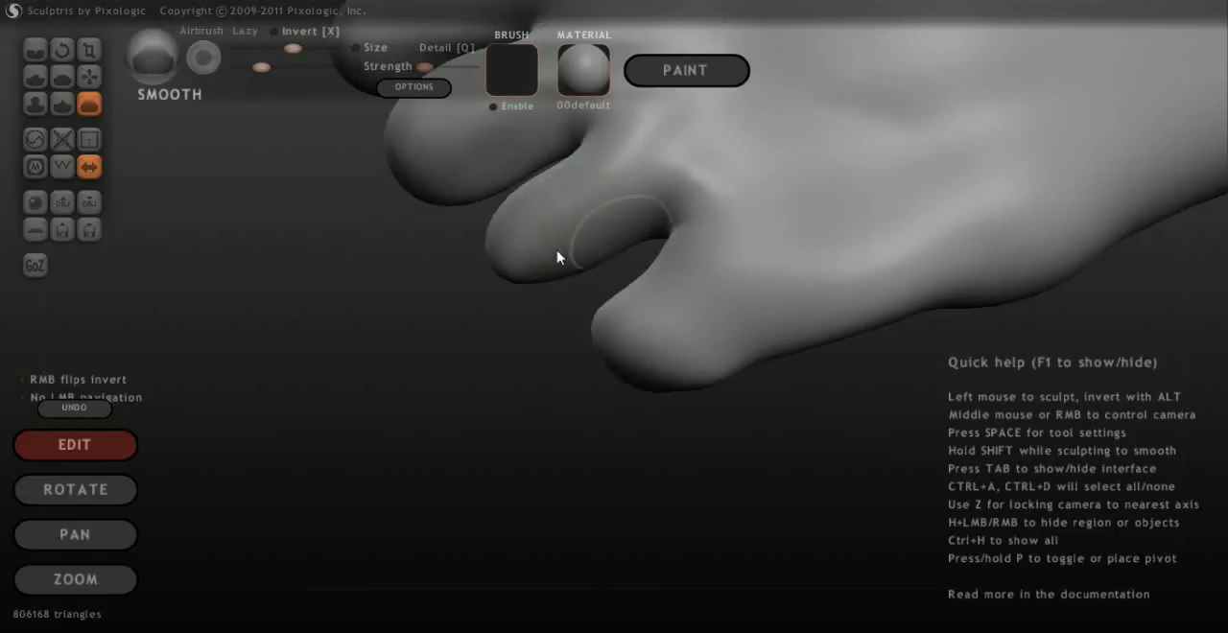
mouse_move(496, 423)
middle_mouse_down()
mouse_move(560, 390)
mouse_move(677, 282)
mouse_move(847, 291)
mouse_move(825, 326)
mouse_move(626, 431)
mouse_move(793, 327)
mouse_move(644, 362)
mouse_move(644, 458)
mouse_move(403, 476)
mouse_move(395, 417)
mouse_move(336, 365)
mouse_move(348, 435)
mouse_move(452, 442)
mouse_move(633, 359)
mouse_move(765, 258)
mouse_move(880, 241)
mouse_move(729, 384)
mouse_move(658, 412)
mouse_move(513, 404)
mouse_move(413, 352)
mouse_move(349, 279)
mouse_move(285, 335)
mouse_move(626, 392)
middle_mouse_up()
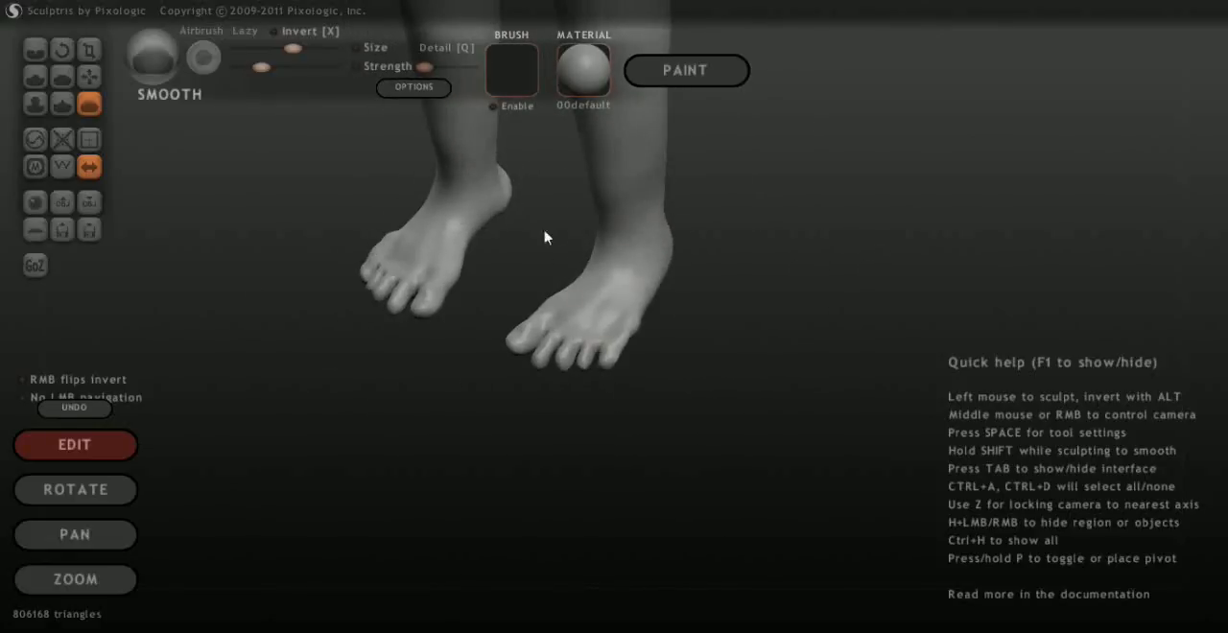